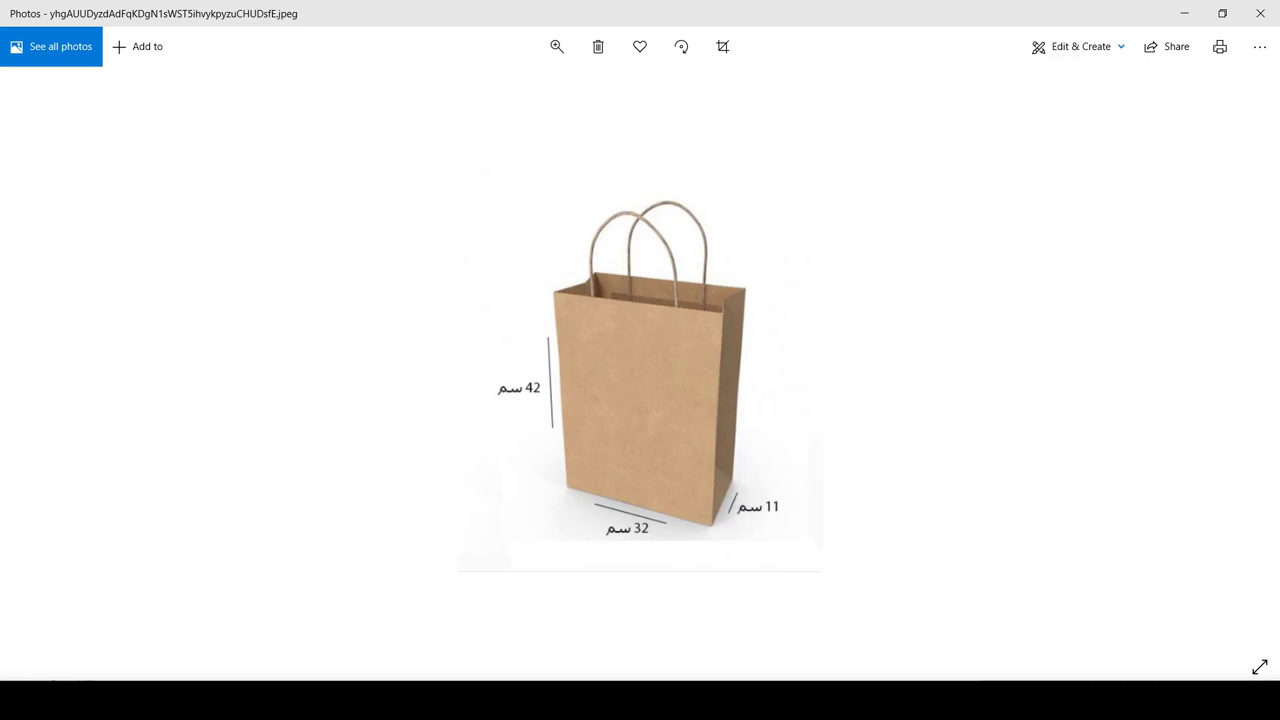
Step: In a blank Word document, set a custom paper size 32 cm wide and 42 cm high, ignoring the margin warning
key(super)
scroll(234, 423, down, 1)
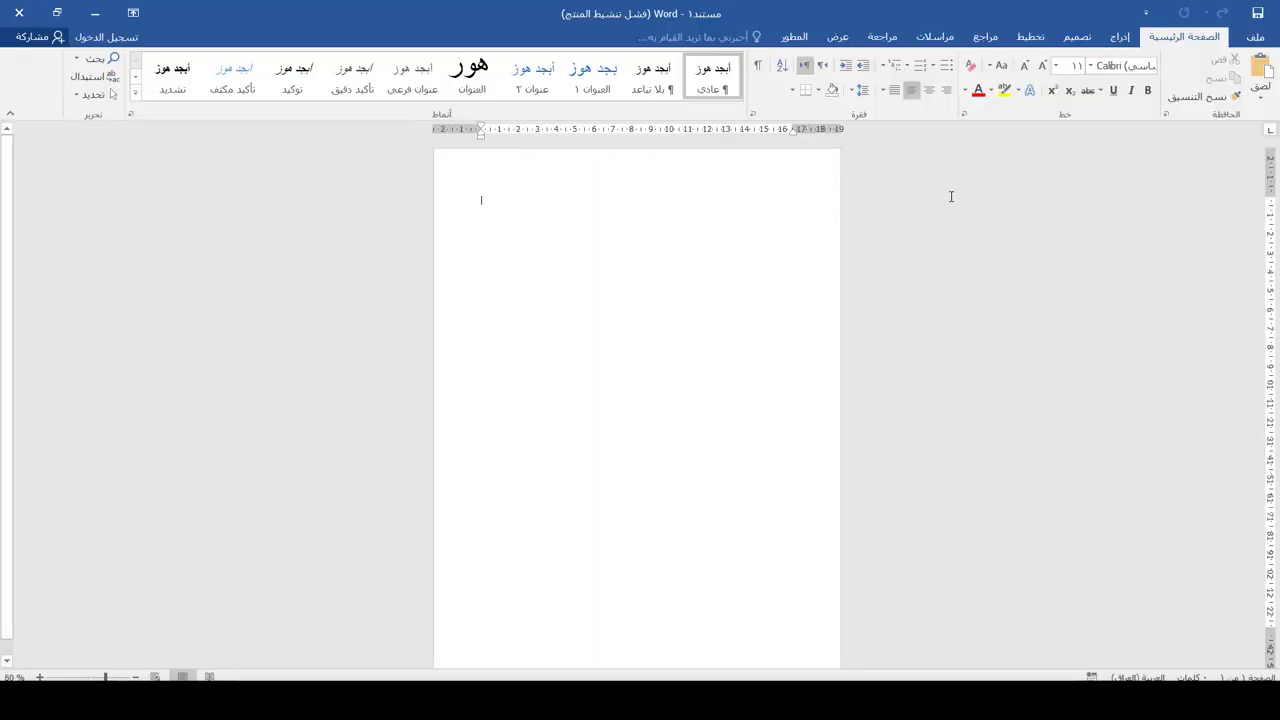
click(1029, 40)
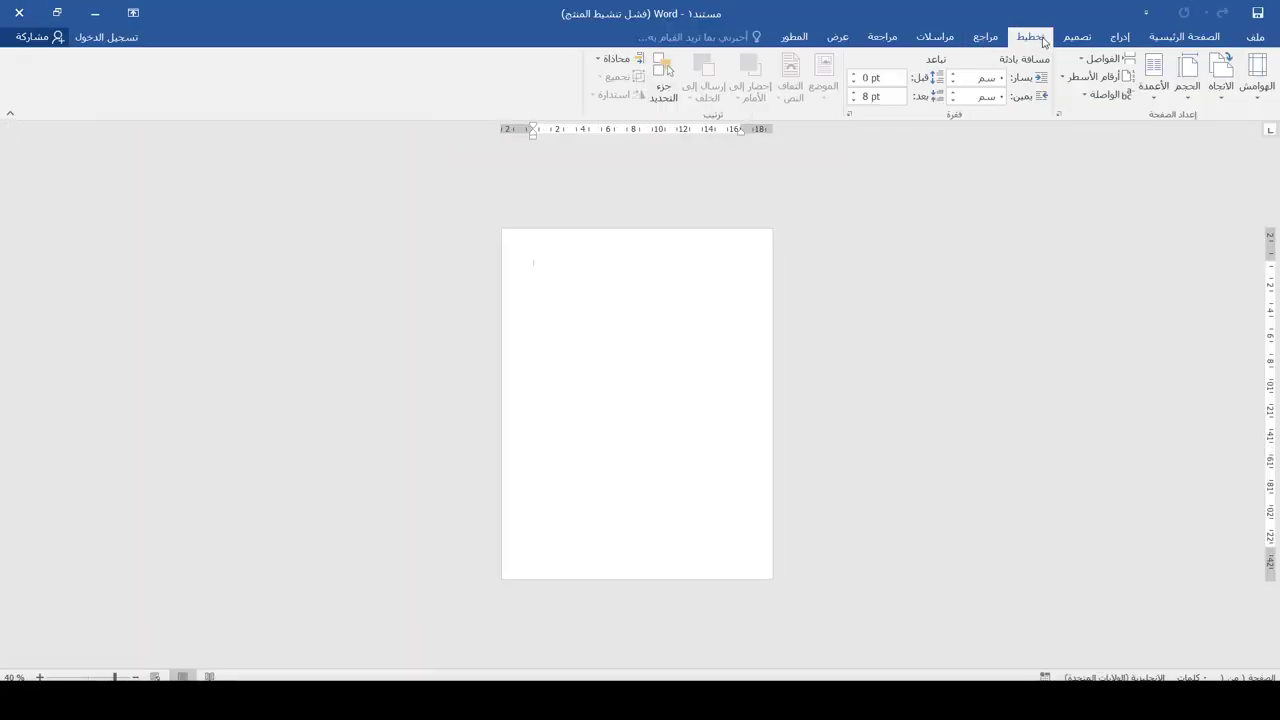
click(1188, 90)
click(1163, 190)
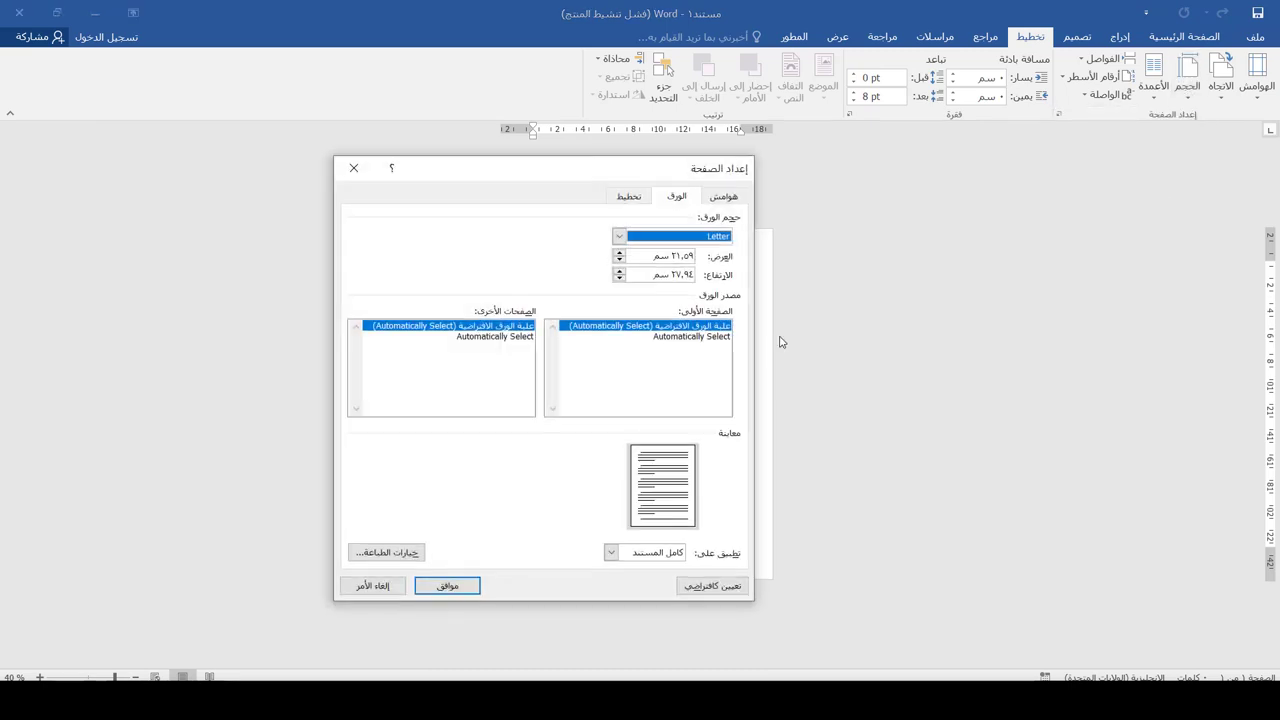
double_click(646, 255)
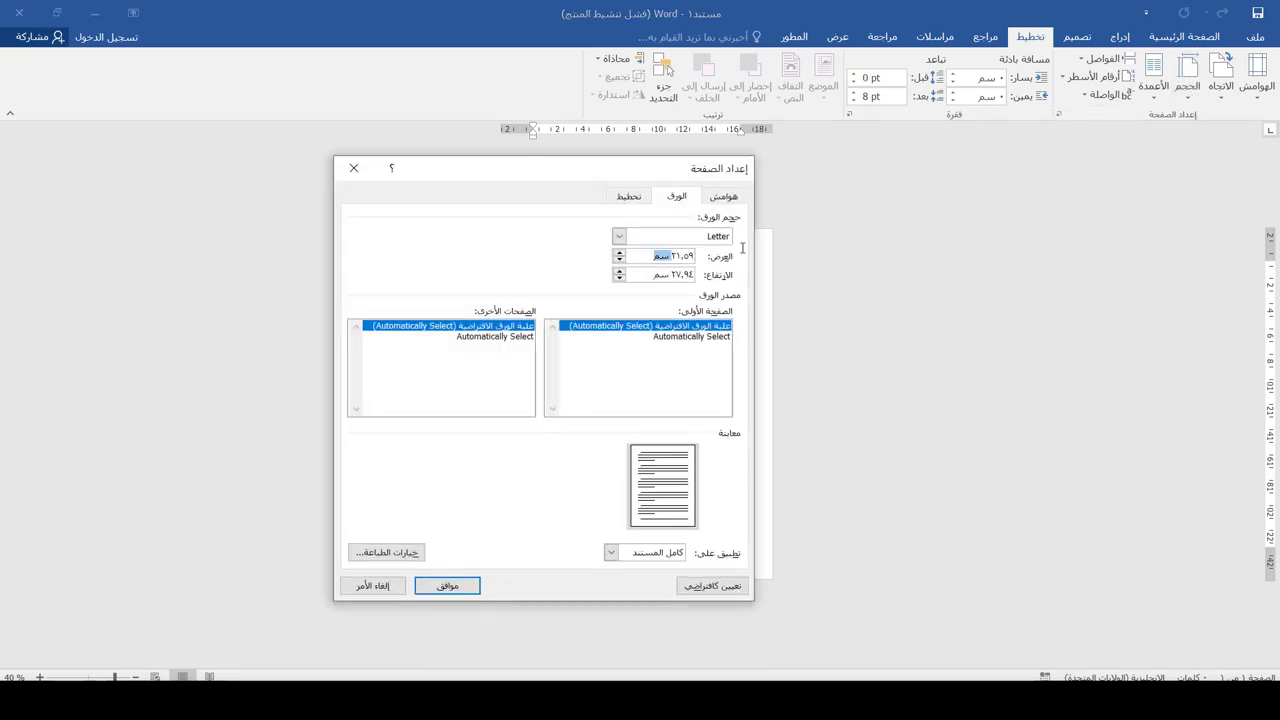
drag(740, 255, 768, 245)
text(32)
key(Tab)
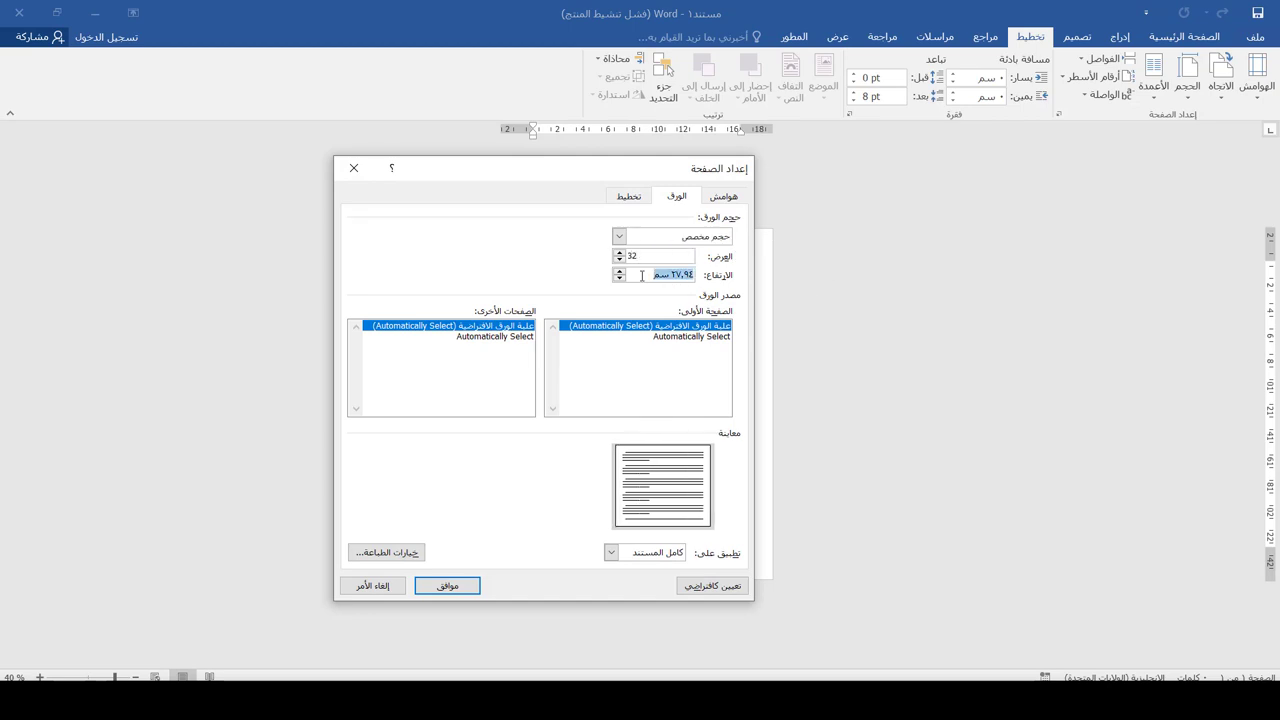
text(42)
click(466, 586)
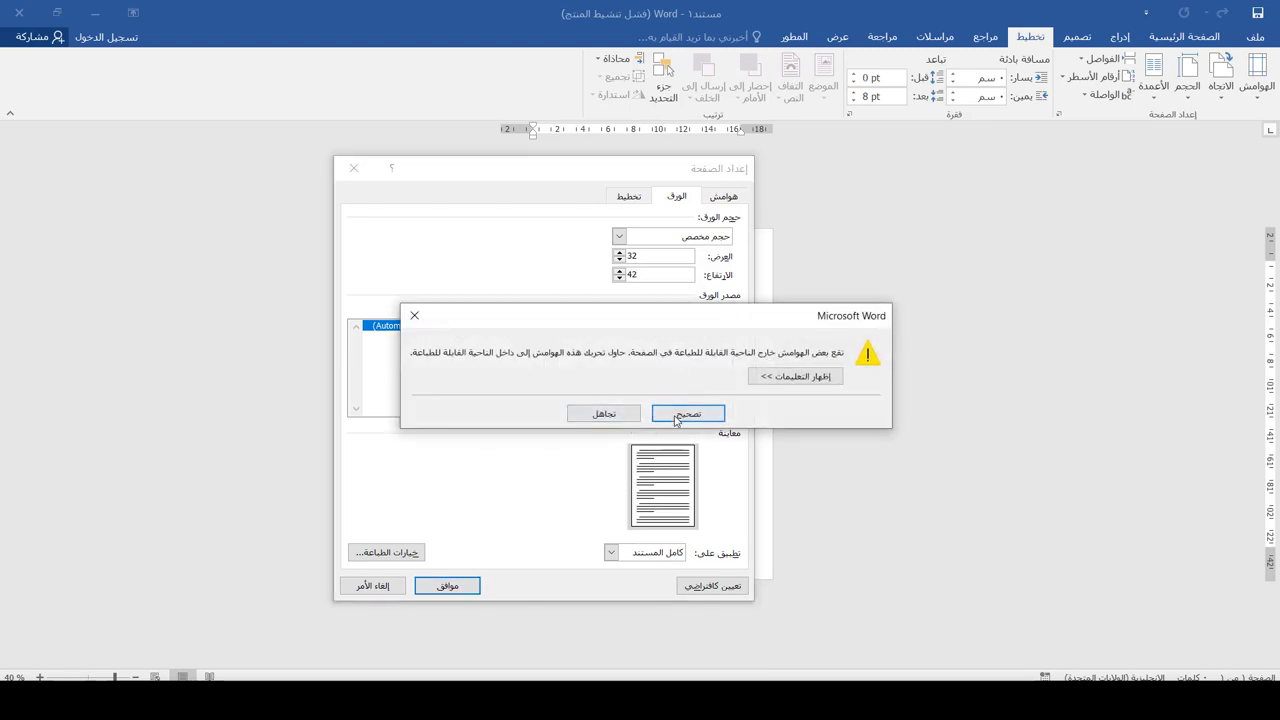
click(610, 420)
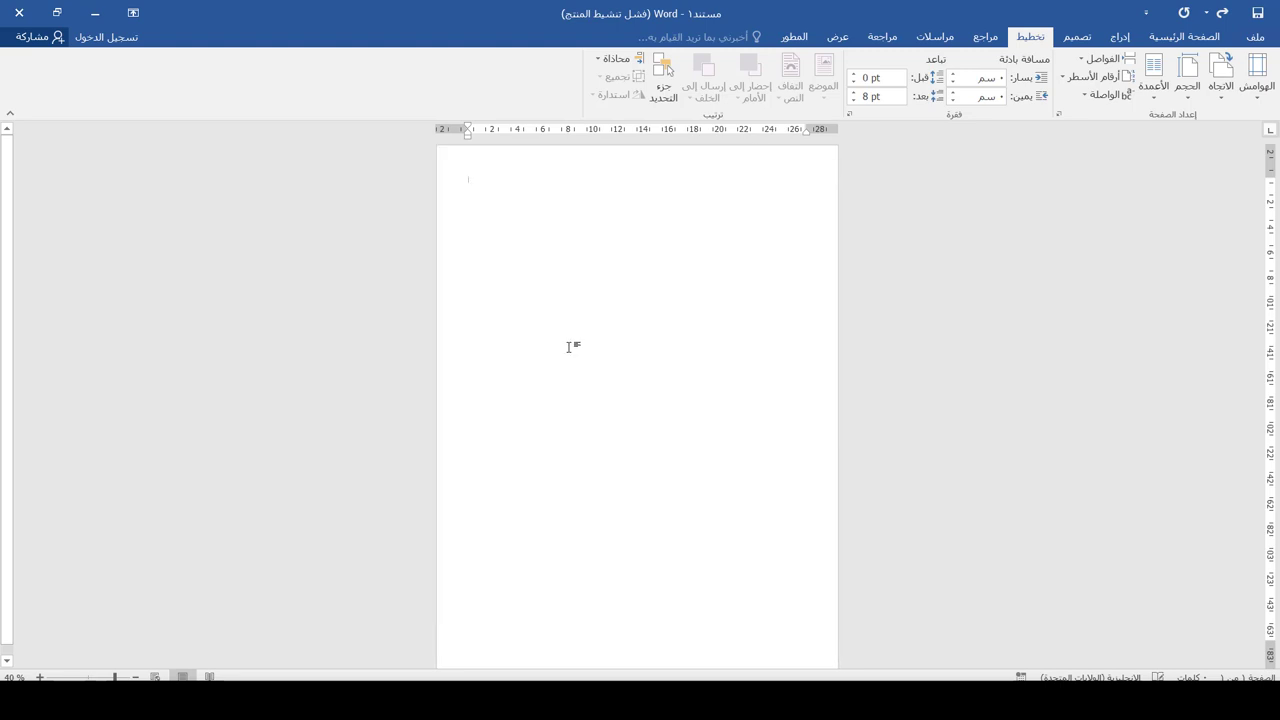
Step: Draw a rectangle about 20 cm high across the full page width, covering the upper half of the page
scroll(645, 355, down, 2)
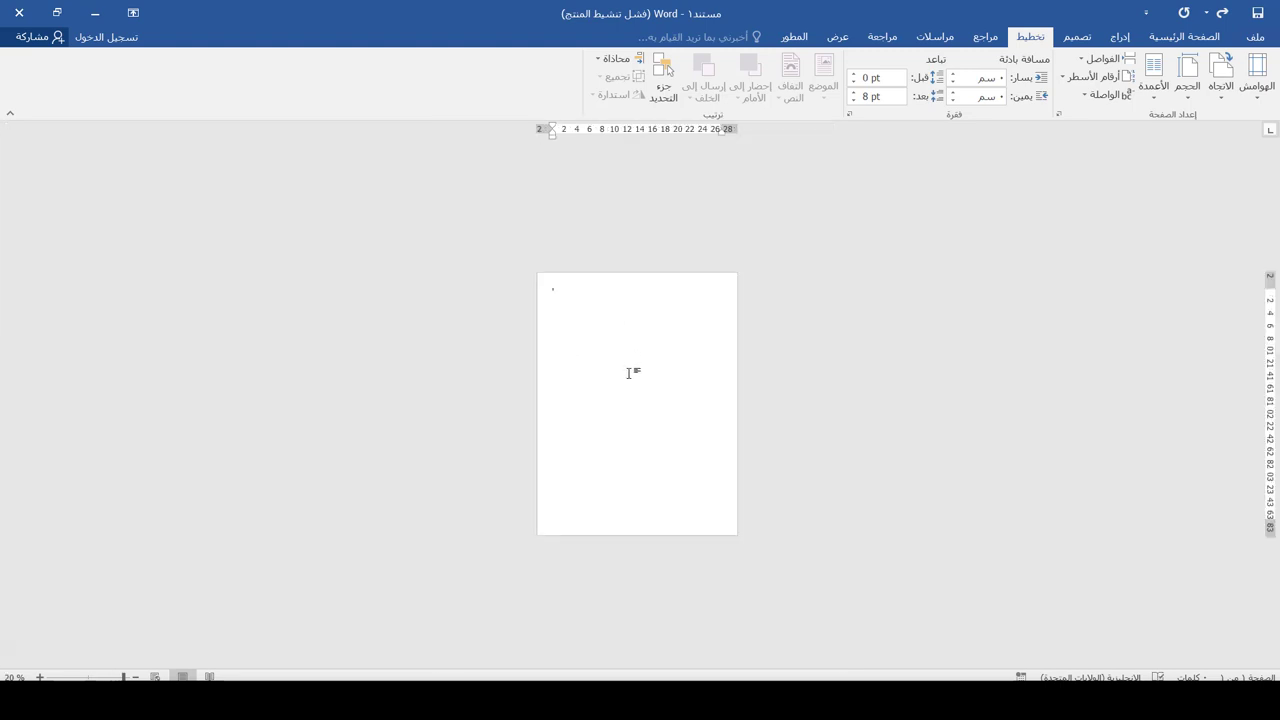
scroll(629, 373, up, 2)
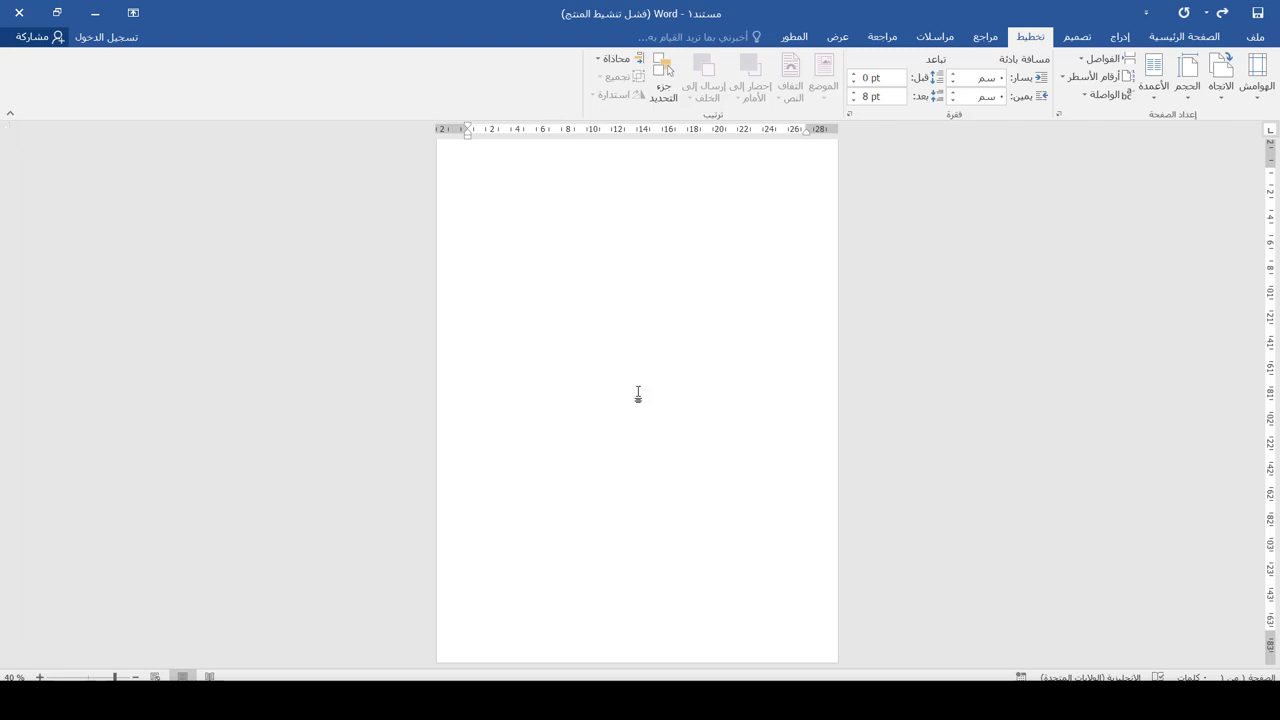
click(1122, 37)
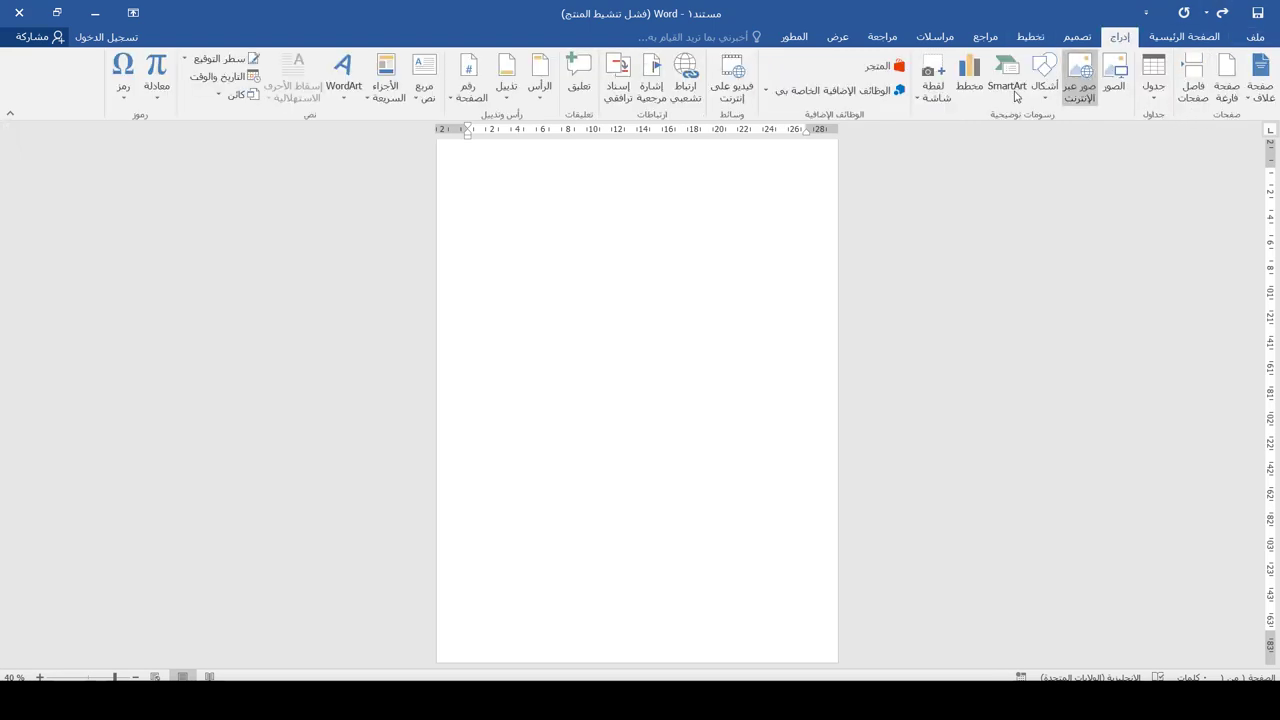
click(1044, 75)
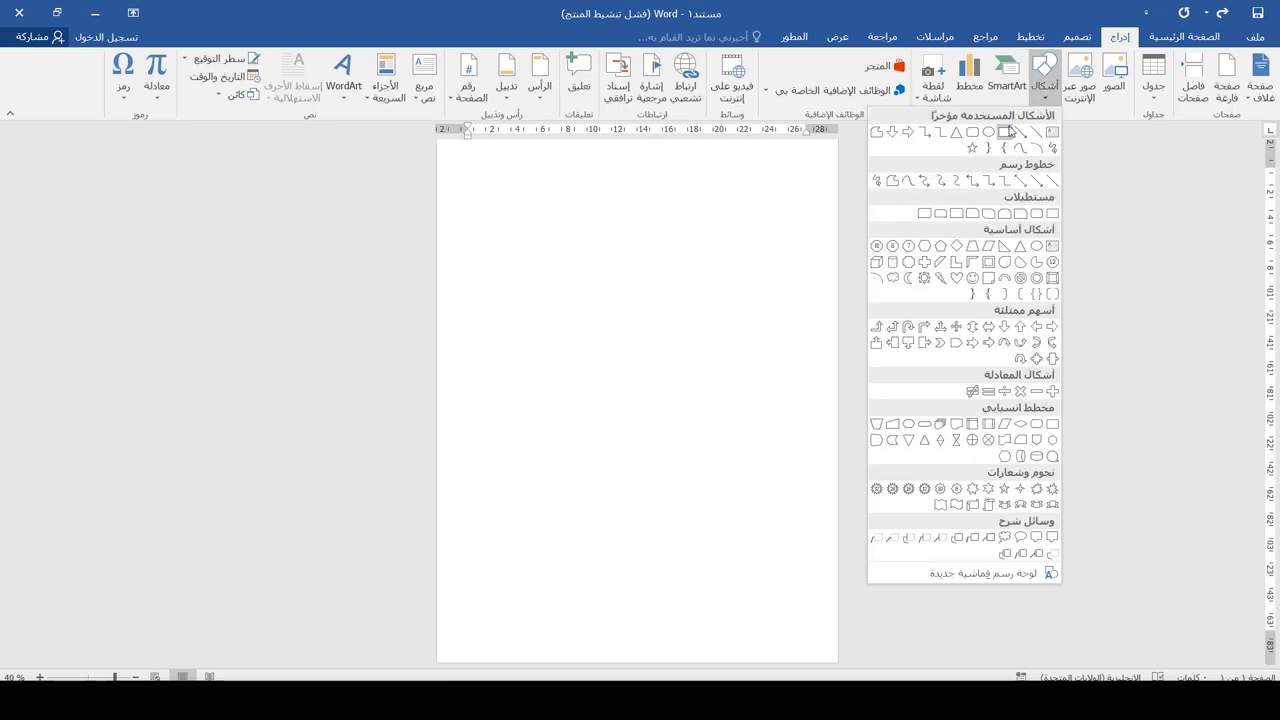
click(1012, 130)
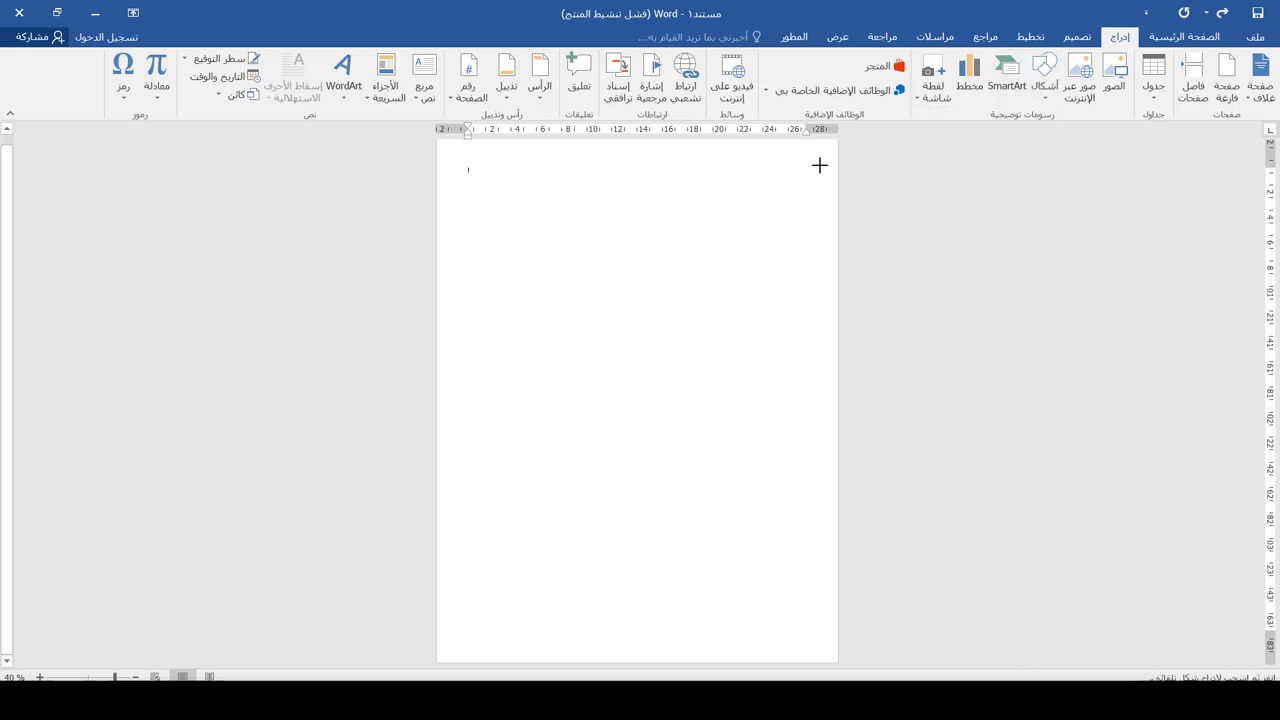
drag(820, 165, 417, 391)
Step: Fill the rectangle with a custom dark green, RGB 0, 88, 0
click(866, 60)
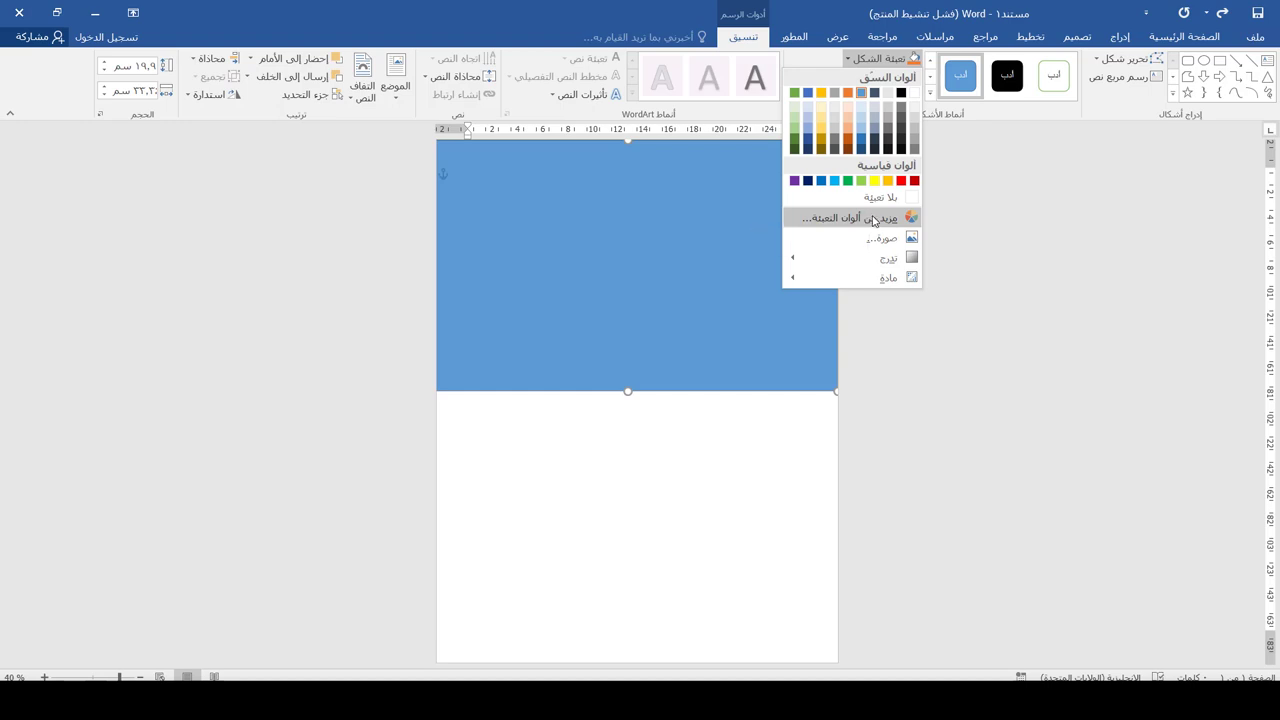
click(880, 222)
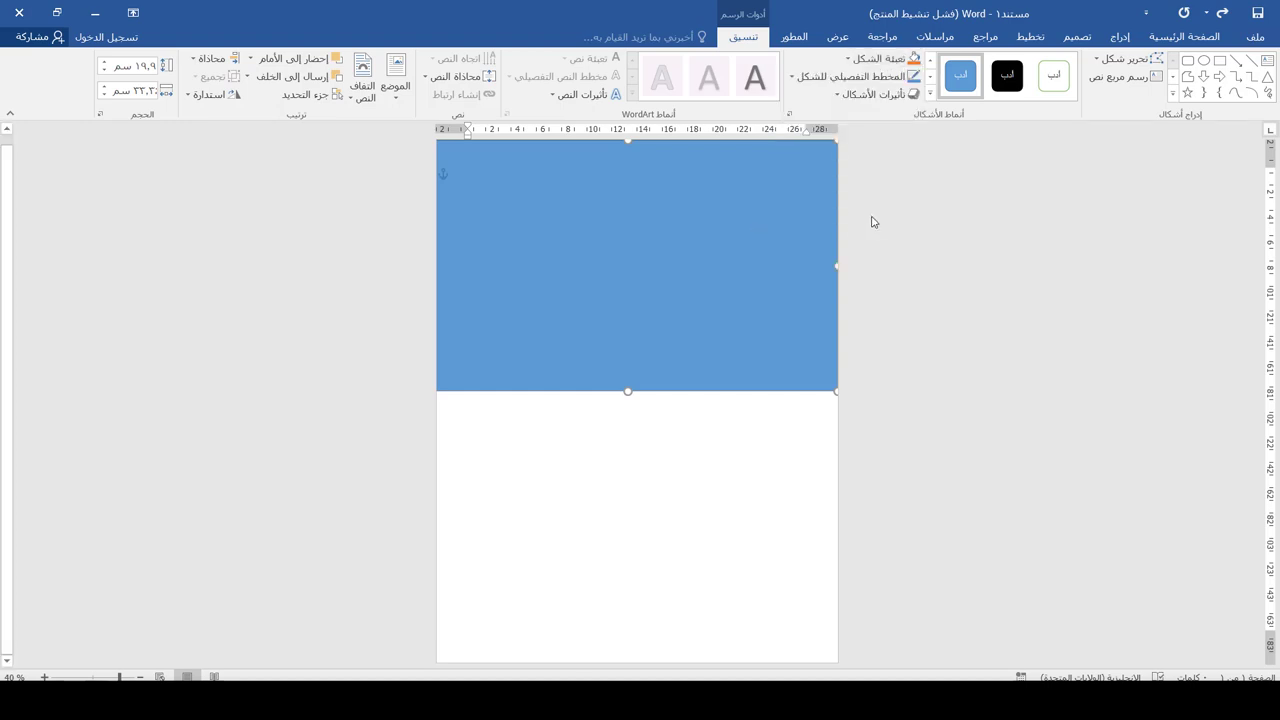
click(731, 217)
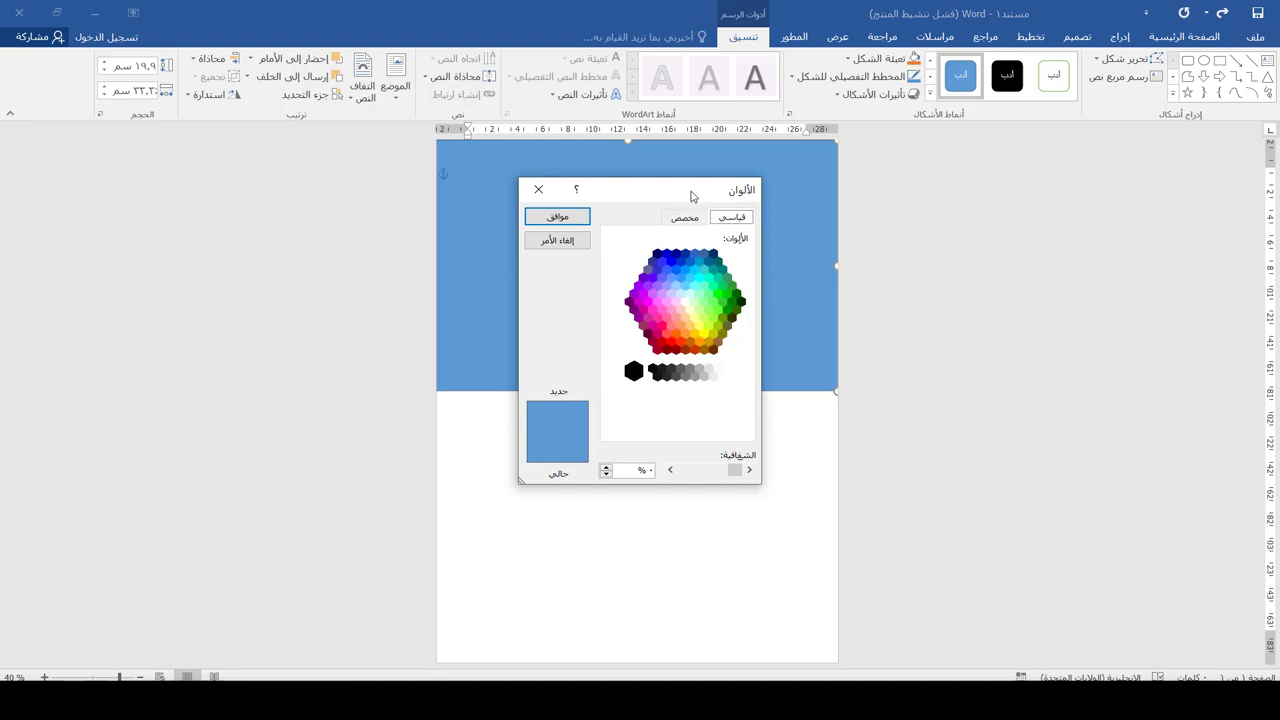
drag(695, 197, 989, 186)
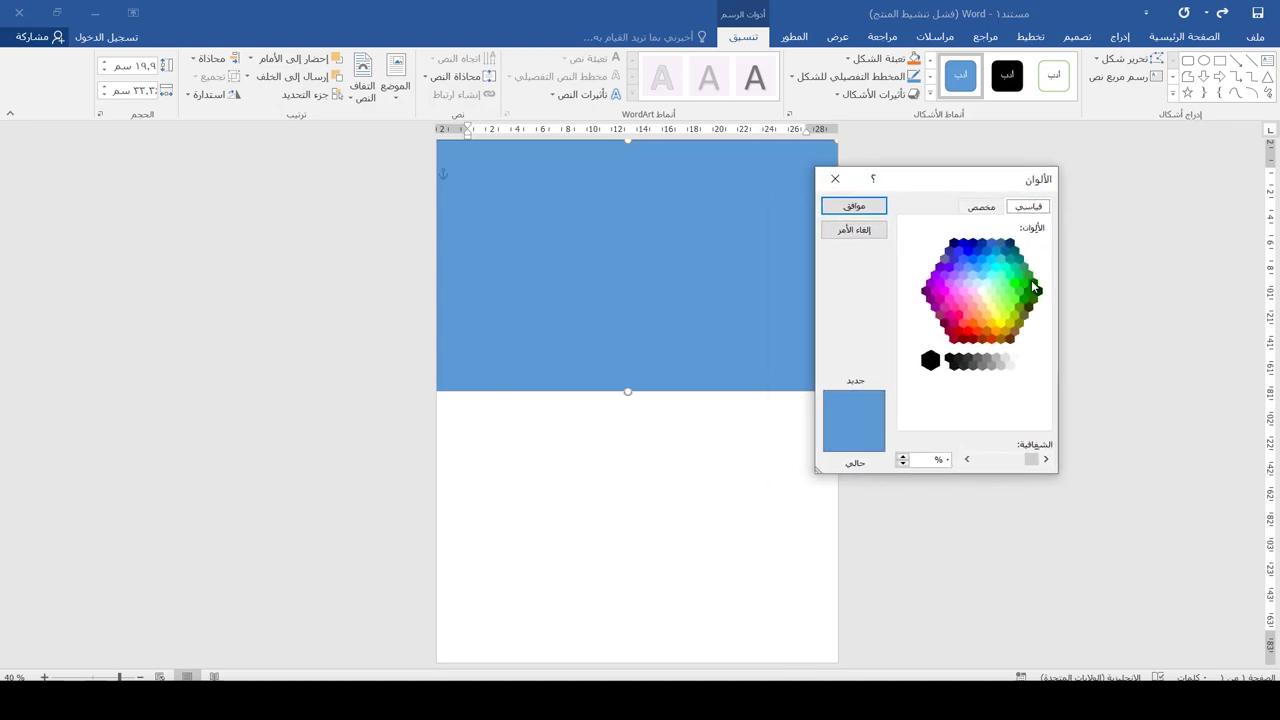
click(1034, 285)
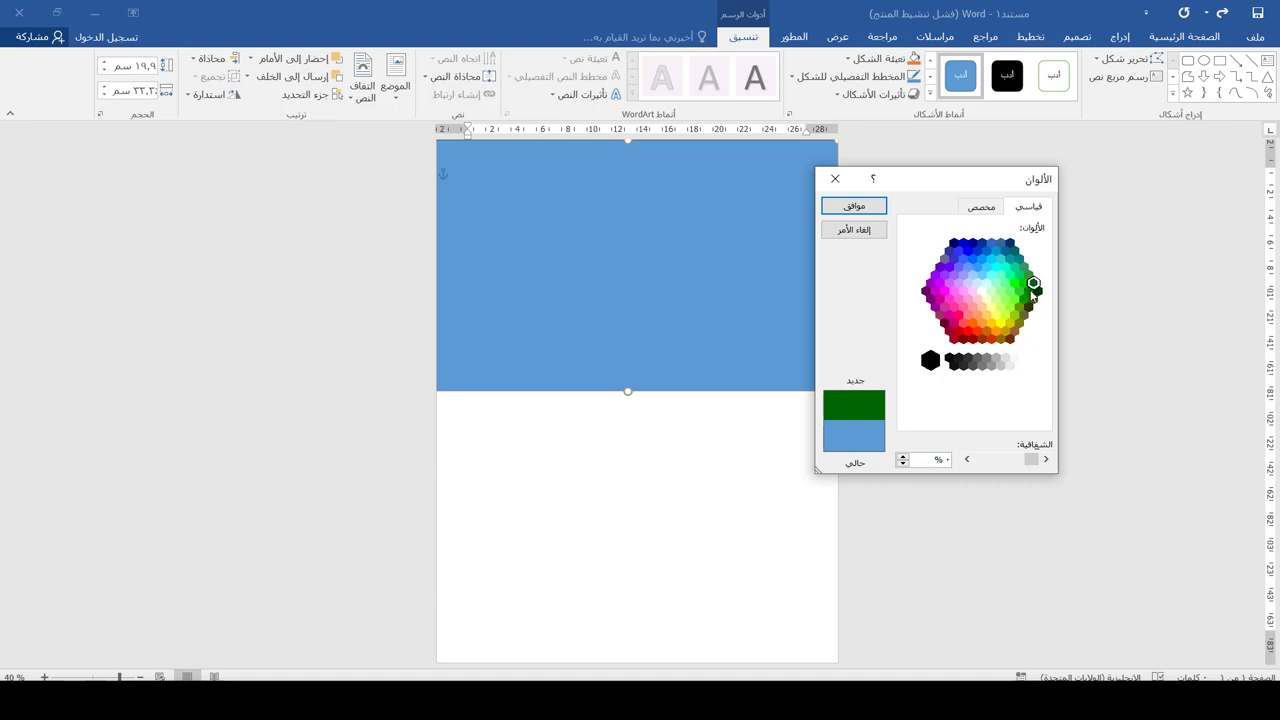
click(1033, 295)
click(1035, 286)
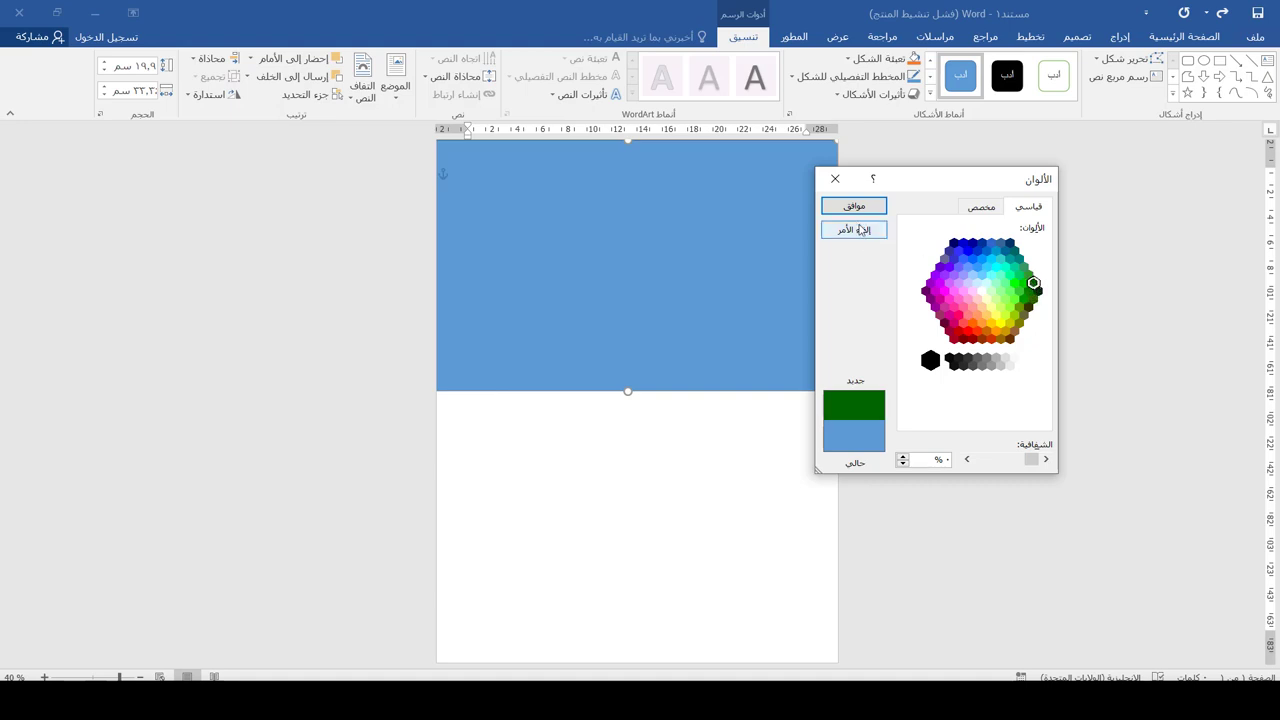
click(981, 207)
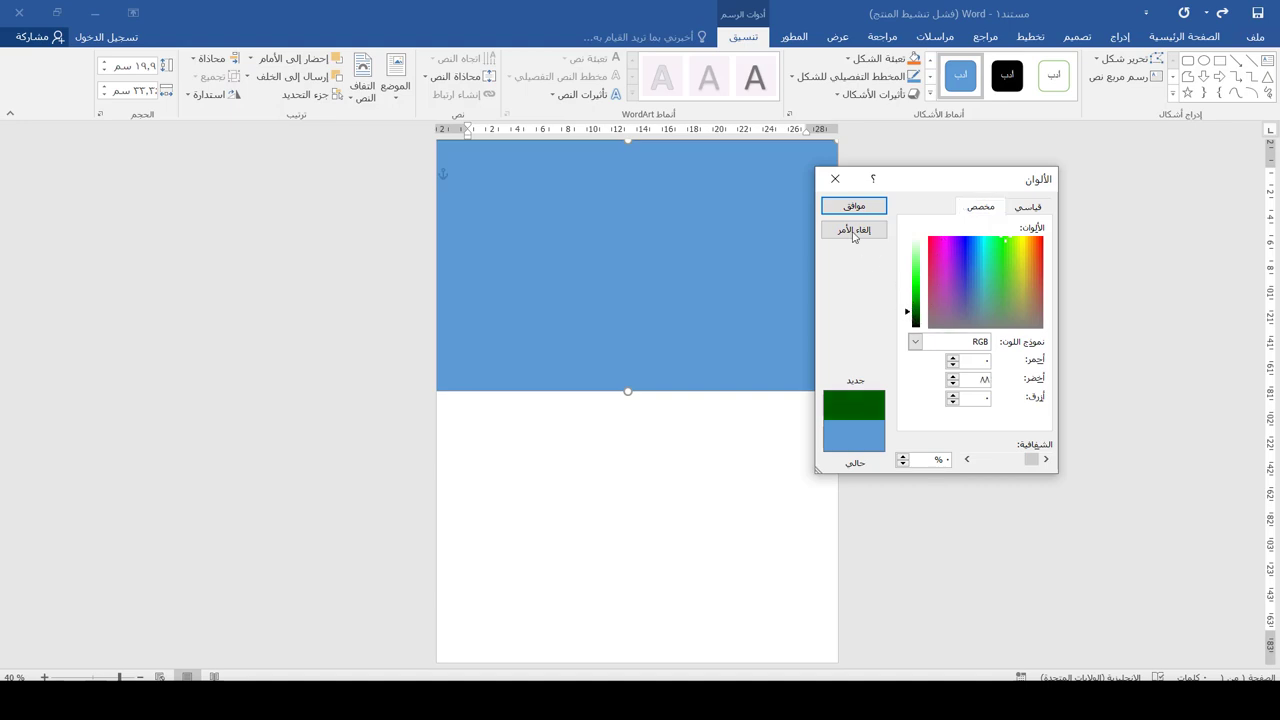
click(854, 206)
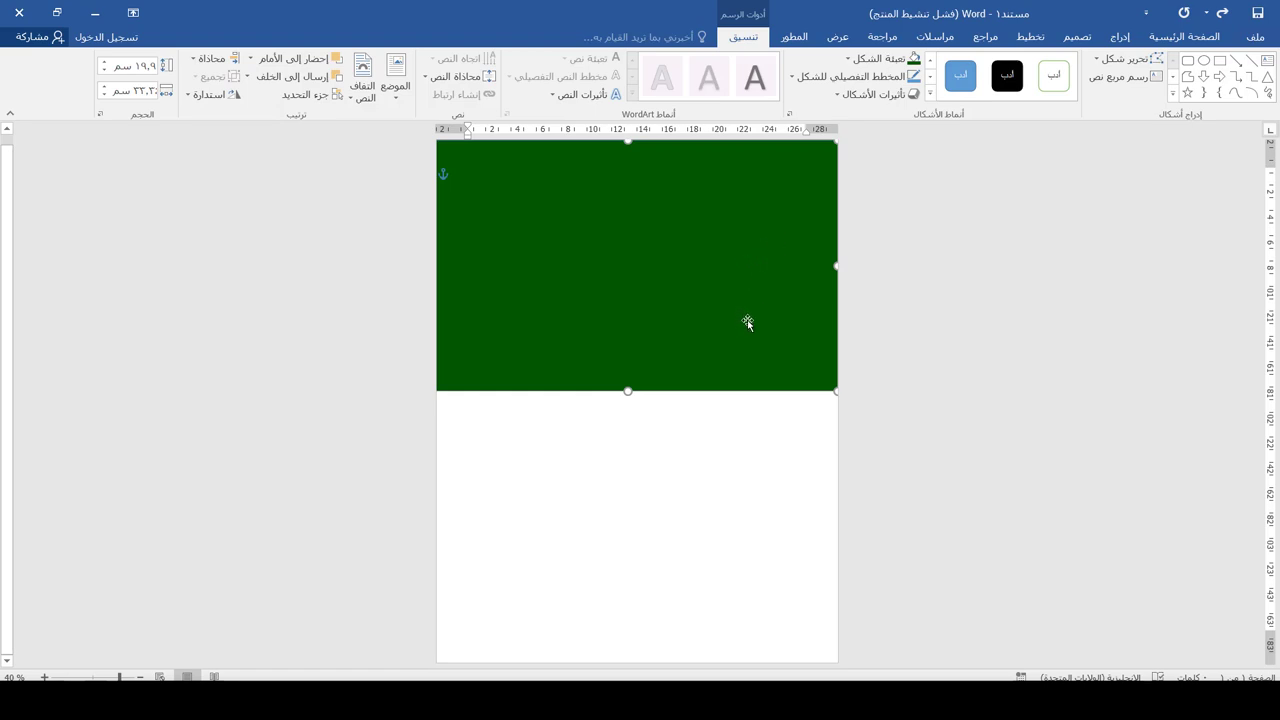
Step: Duplicate the green rectangle directly below the original and fill the copy with light grey
drag(706, 343, 757, 466)
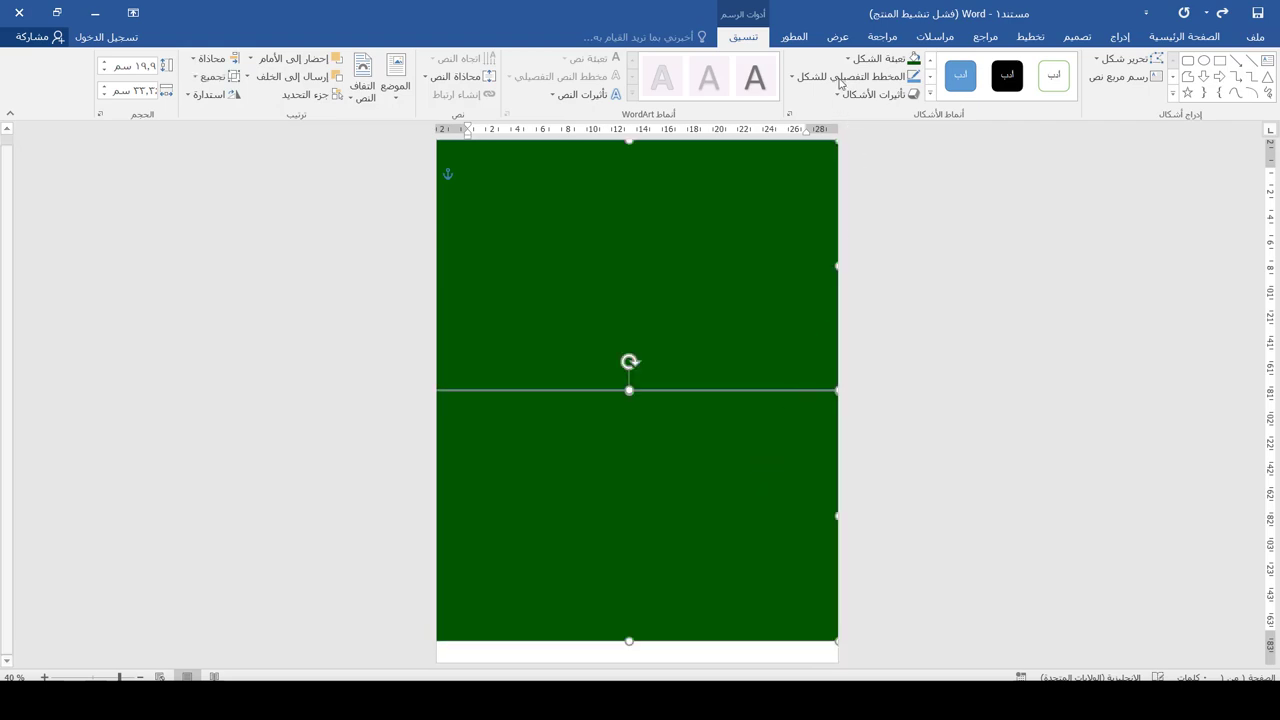
click(349, 306)
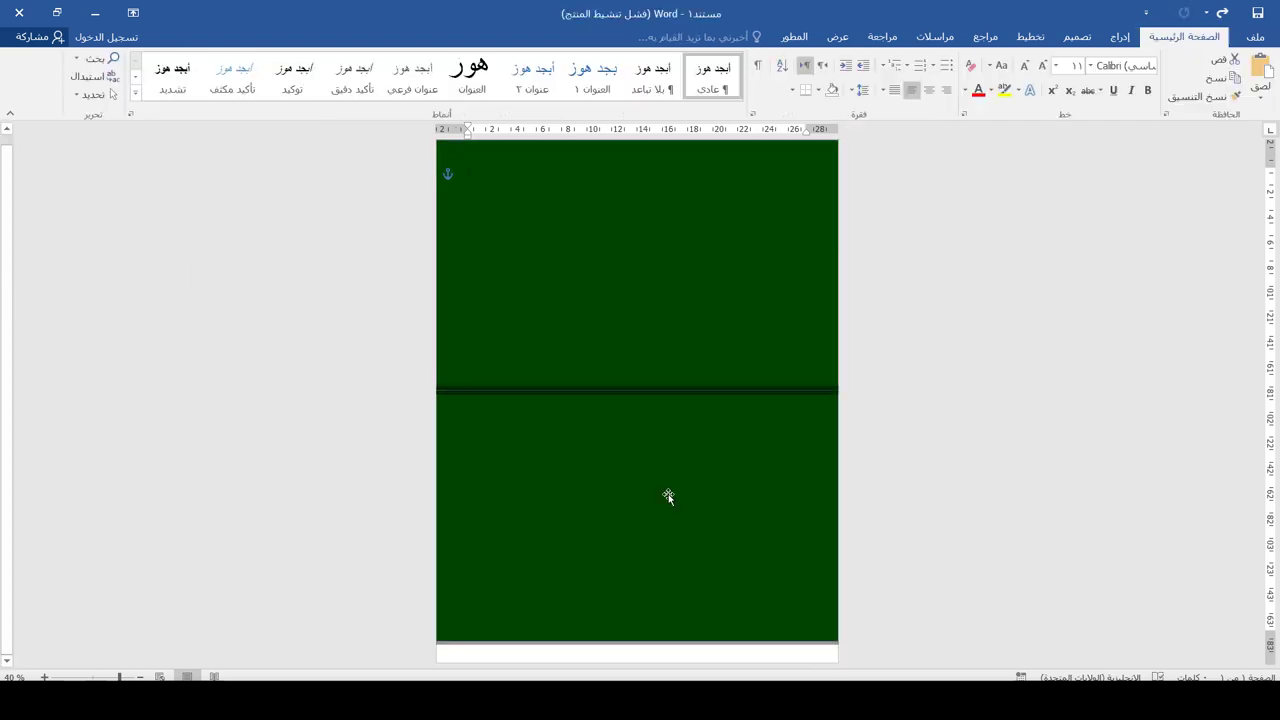
click(668, 496)
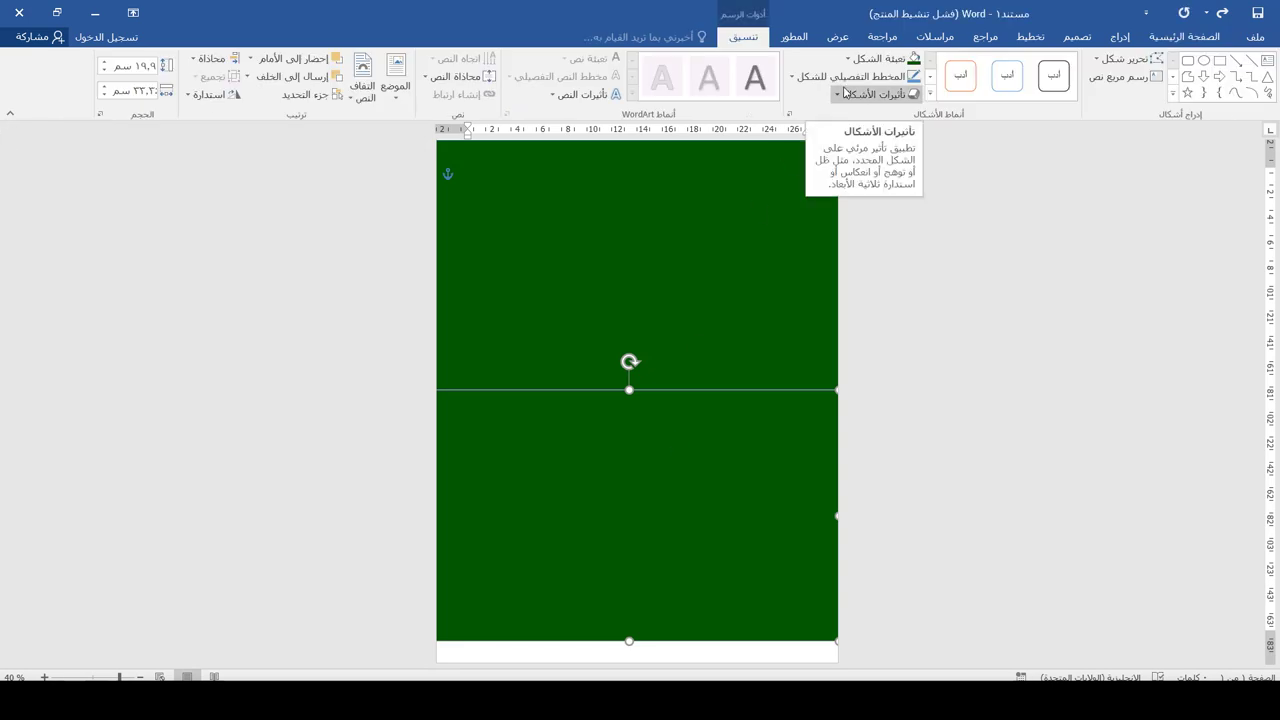
click(885, 59)
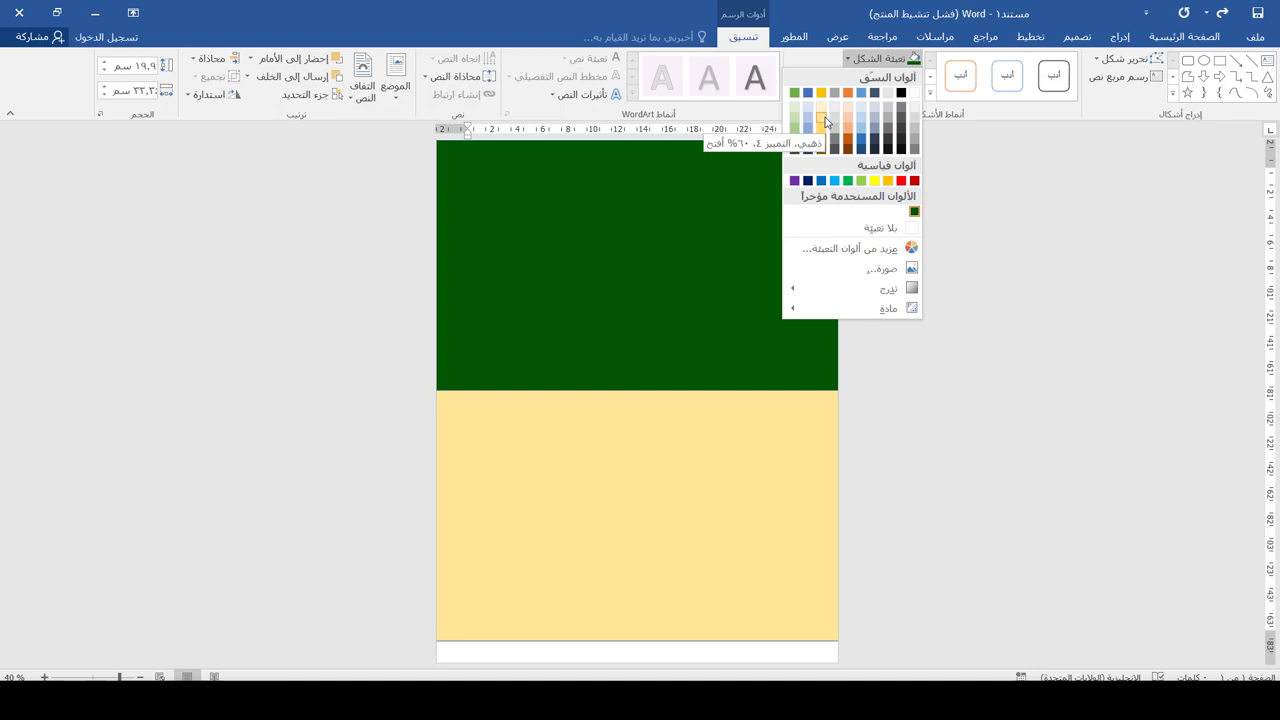
click(629, 570)
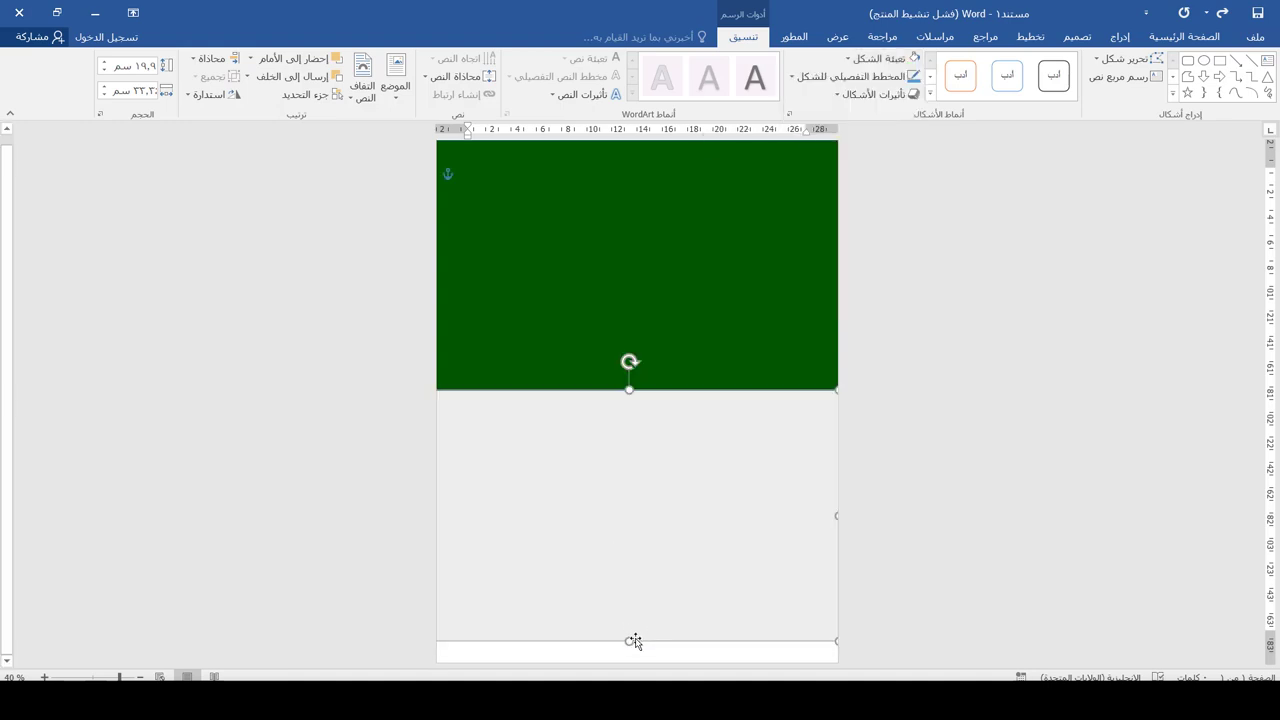
Step: Stretch the grey rectangle to the page's lower edge, about 21.5 cm high, and remove the outline of both rectangles
drag(629, 640, 629, 662)
click(856, 76)
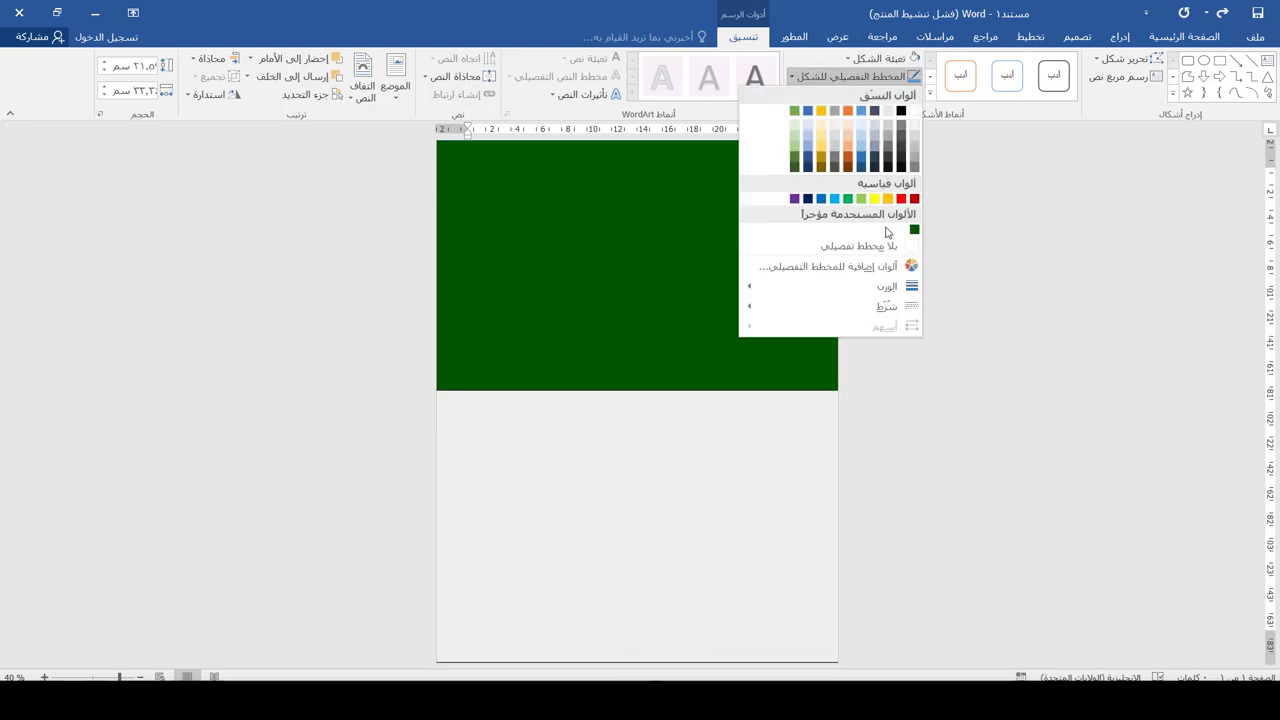
click(885, 248)
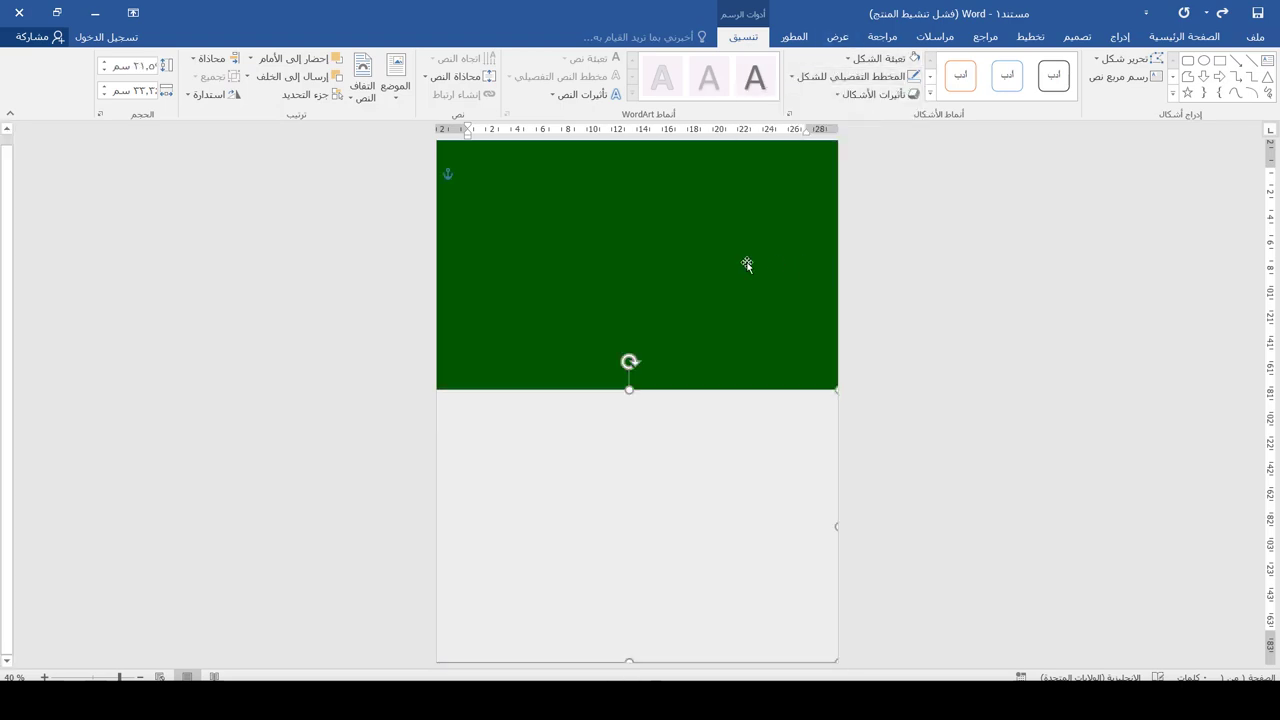
click(893, 84)
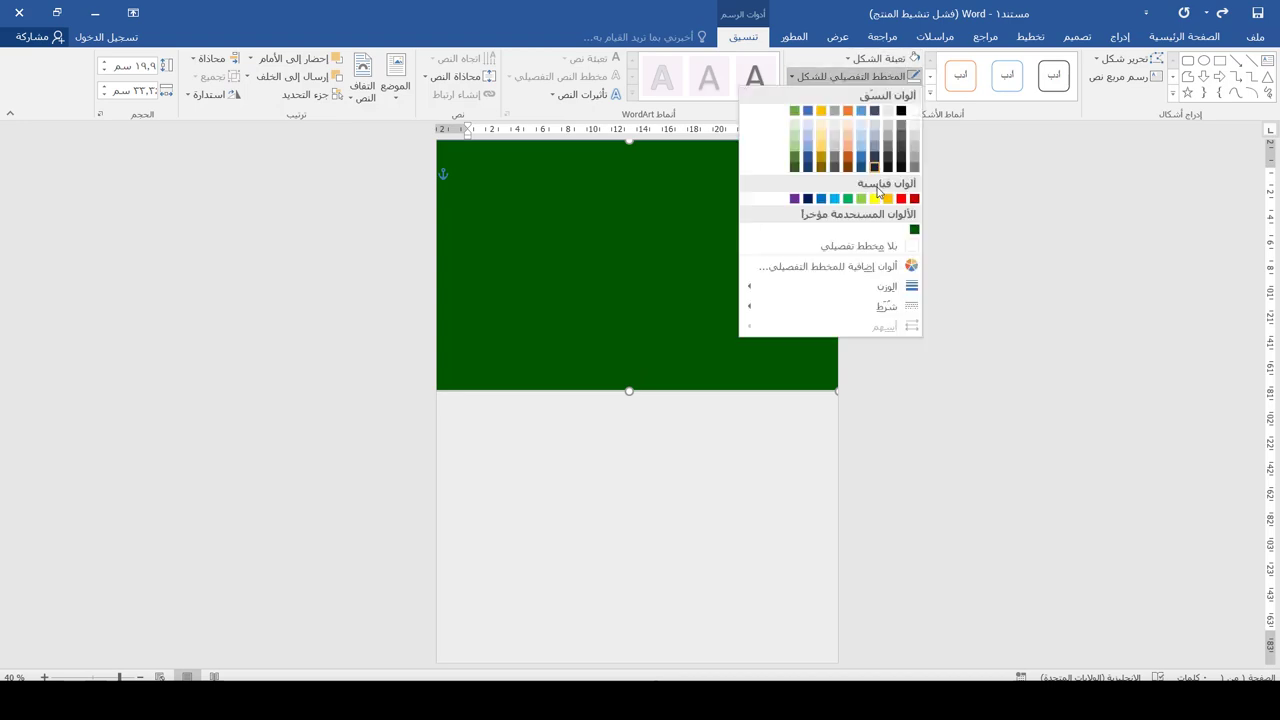
click(882, 240)
Step: Draw a horizontal band about 3.8 cm high just below the green area and widen it past the page edges to about 34 cm
click(1120, 36)
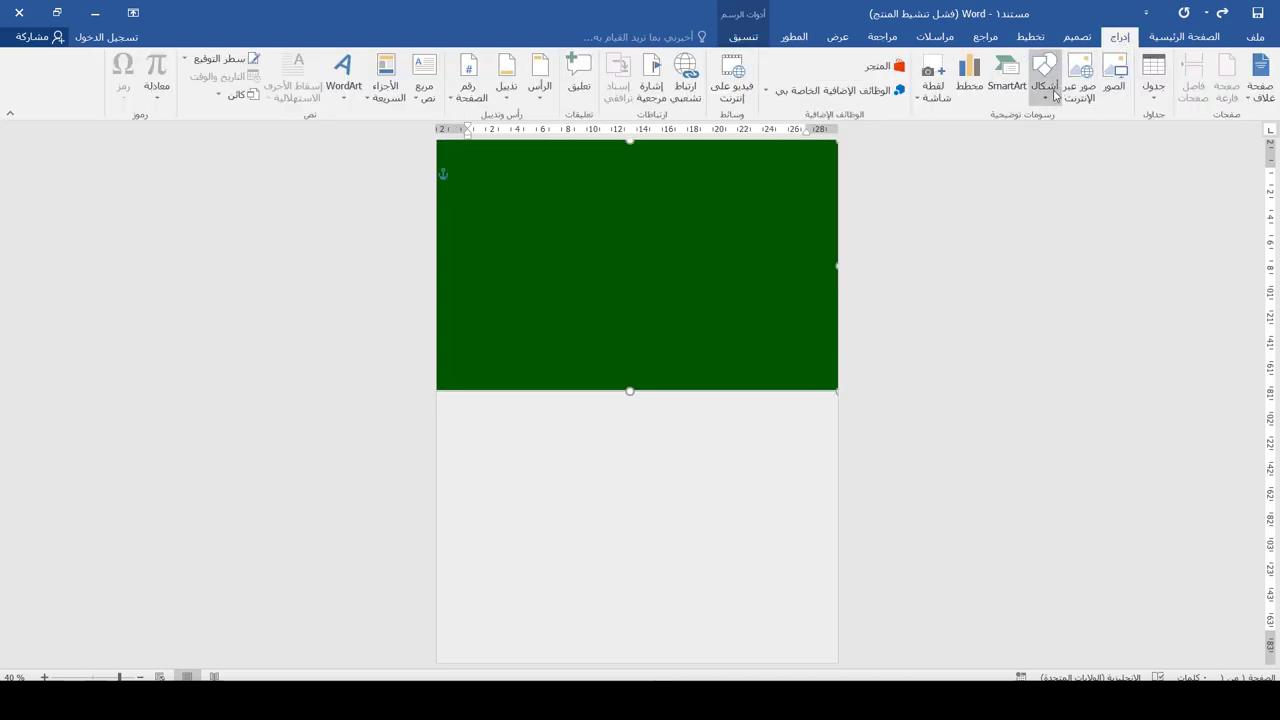
click(1044, 88)
click(1004, 131)
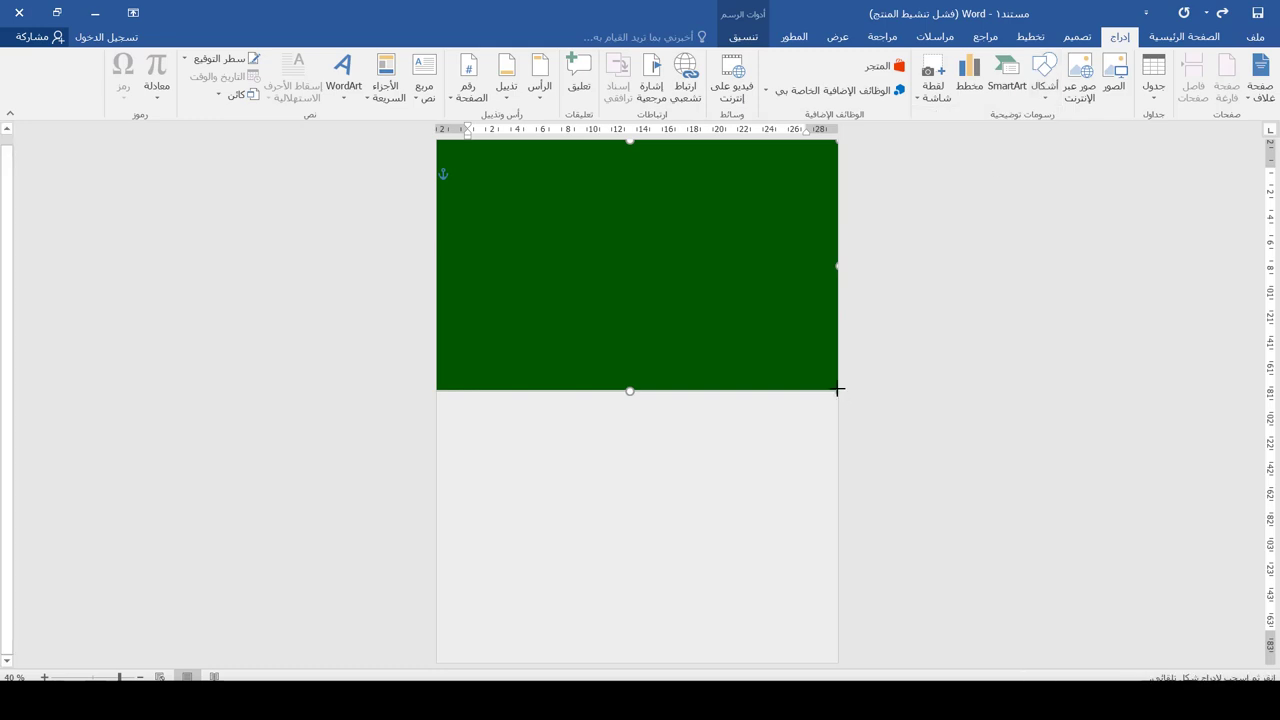
drag(837, 390, 436, 436)
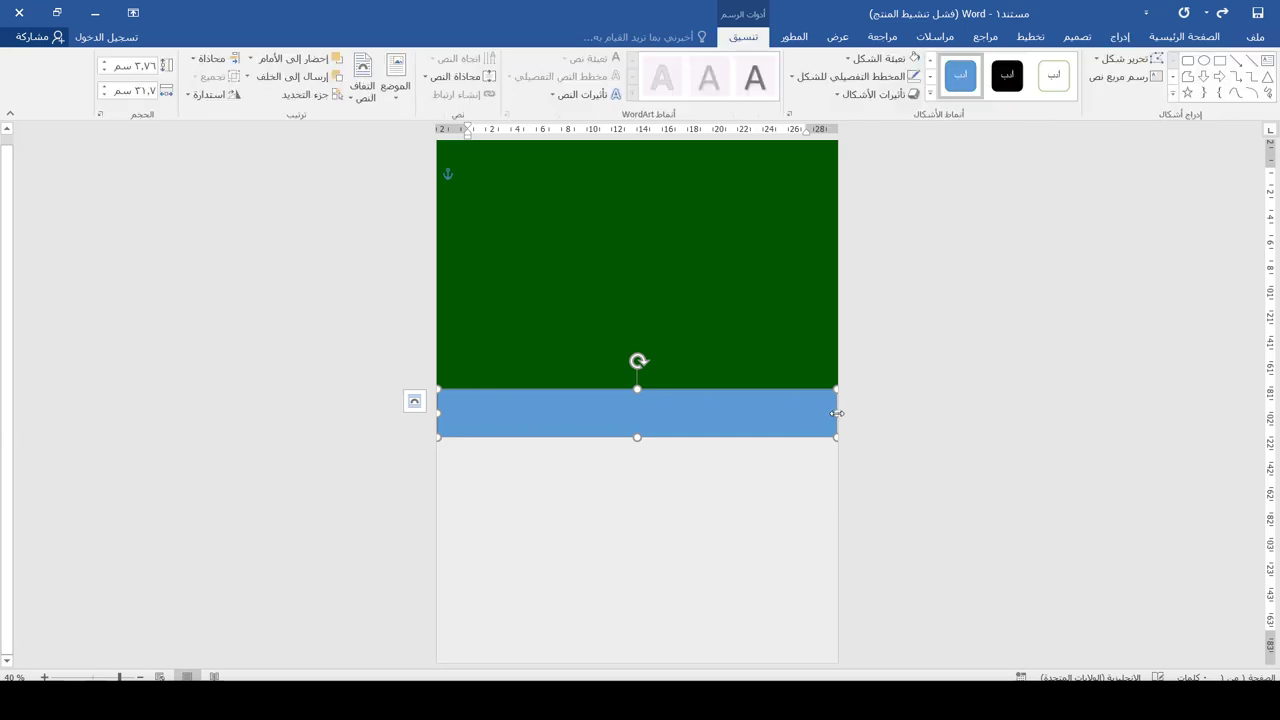
drag(837, 413, 862, 413)
drag(434, 414, 589, 279)
Step: Remove the outline of the horizontal band and fill it with orange from the standard colours
click(850, 76)
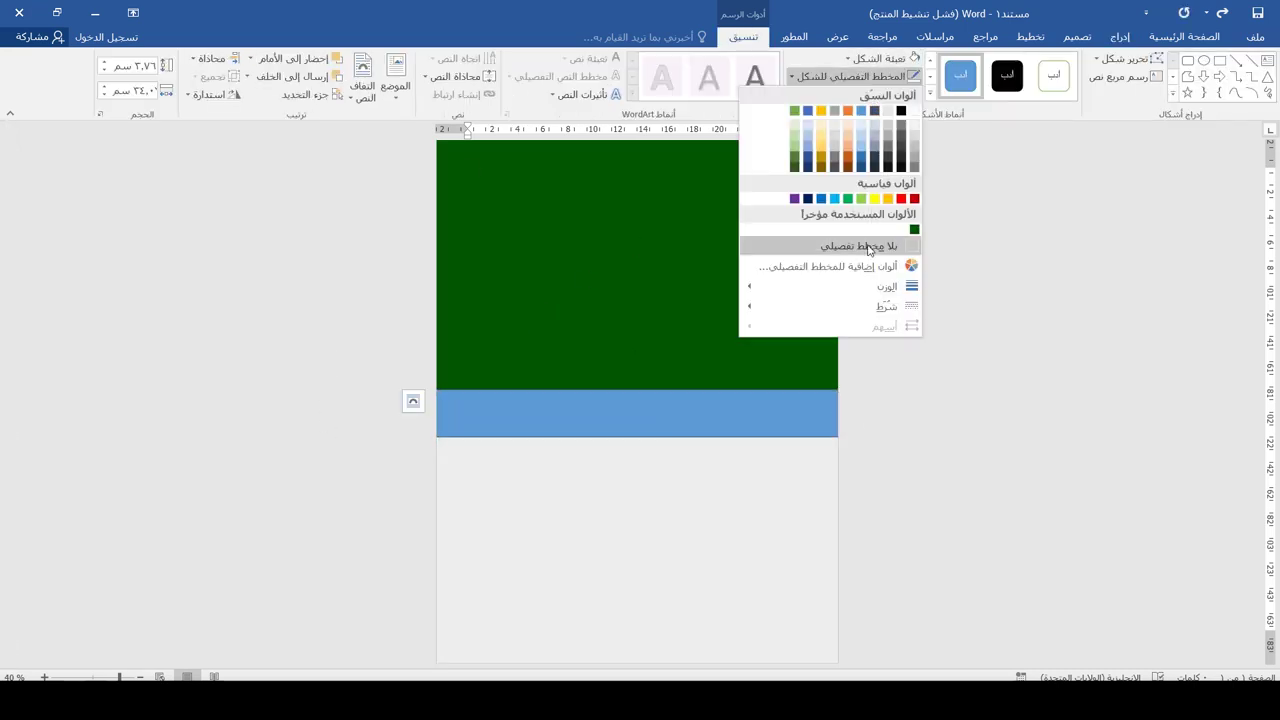
click(868, 247)
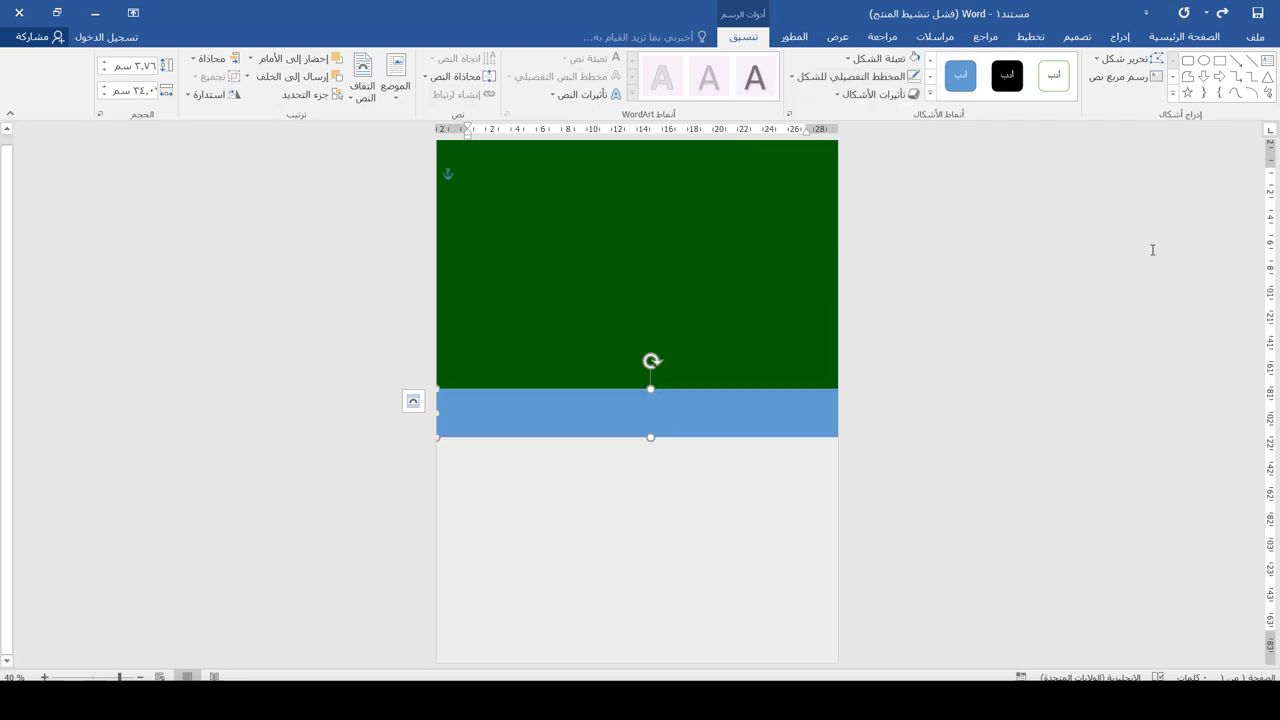
click(876, 58)
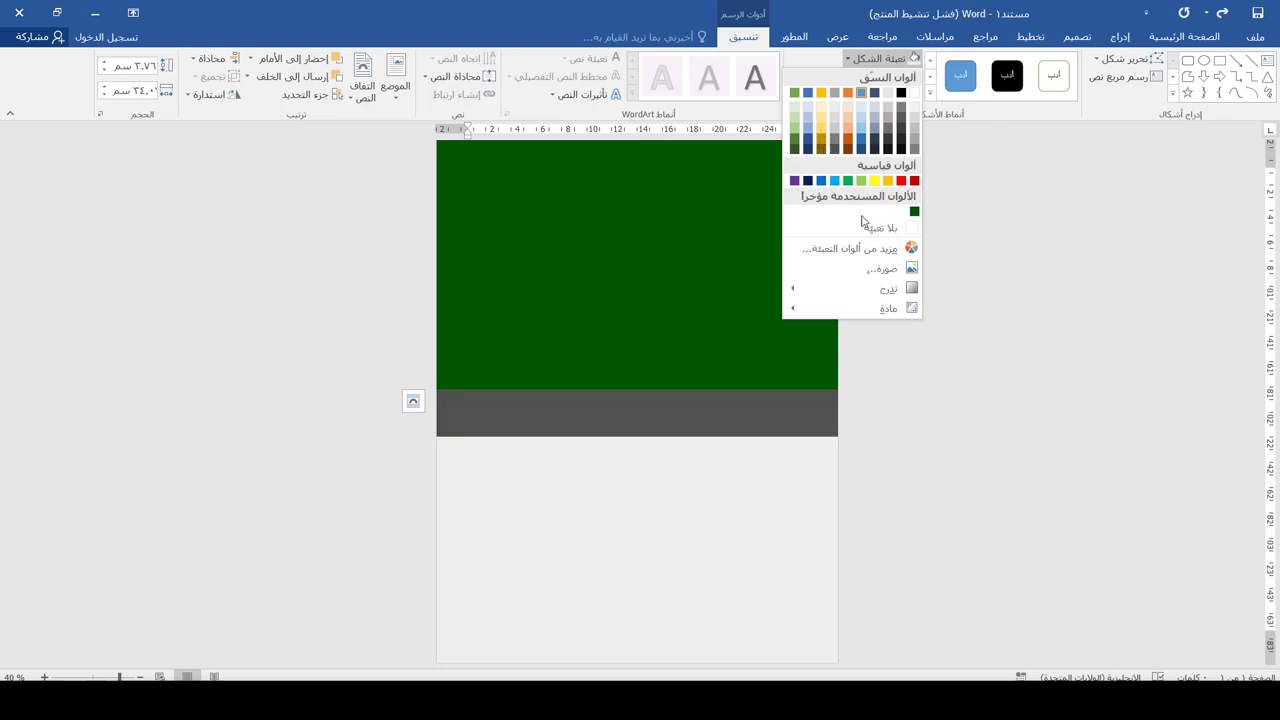
click(877, 247)
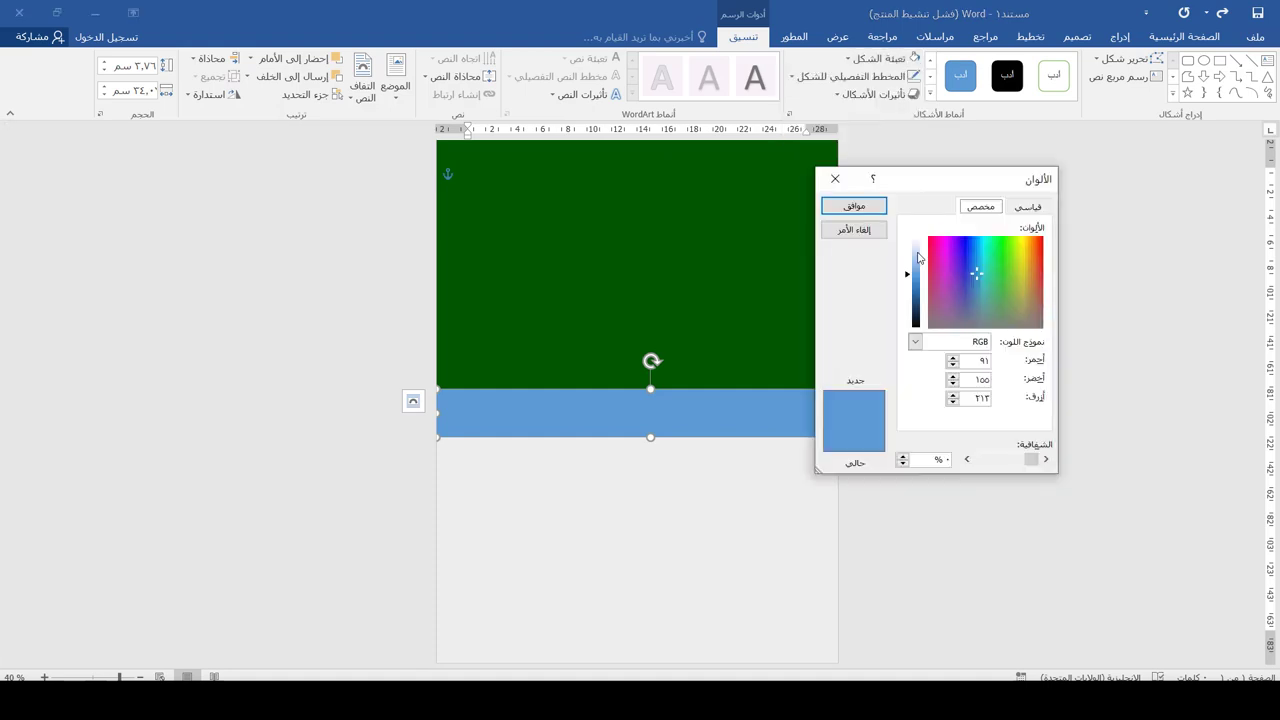
click(1031, 209)
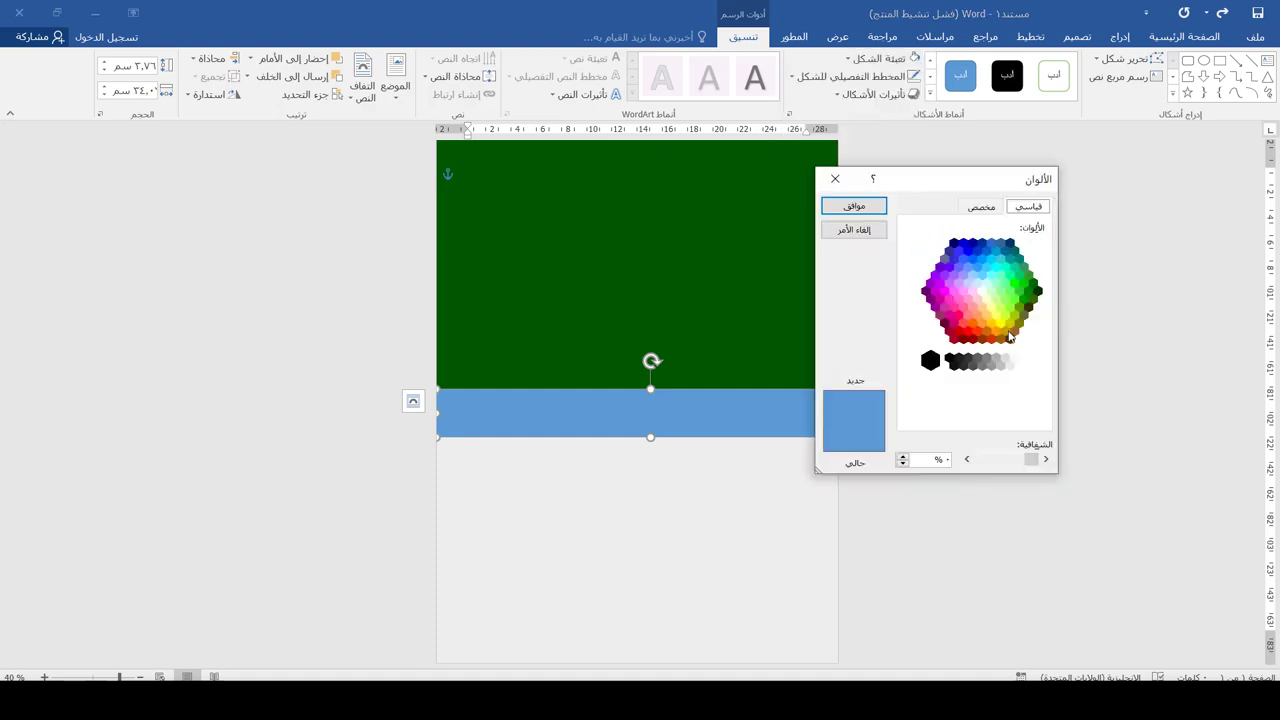
click(1006, 332)
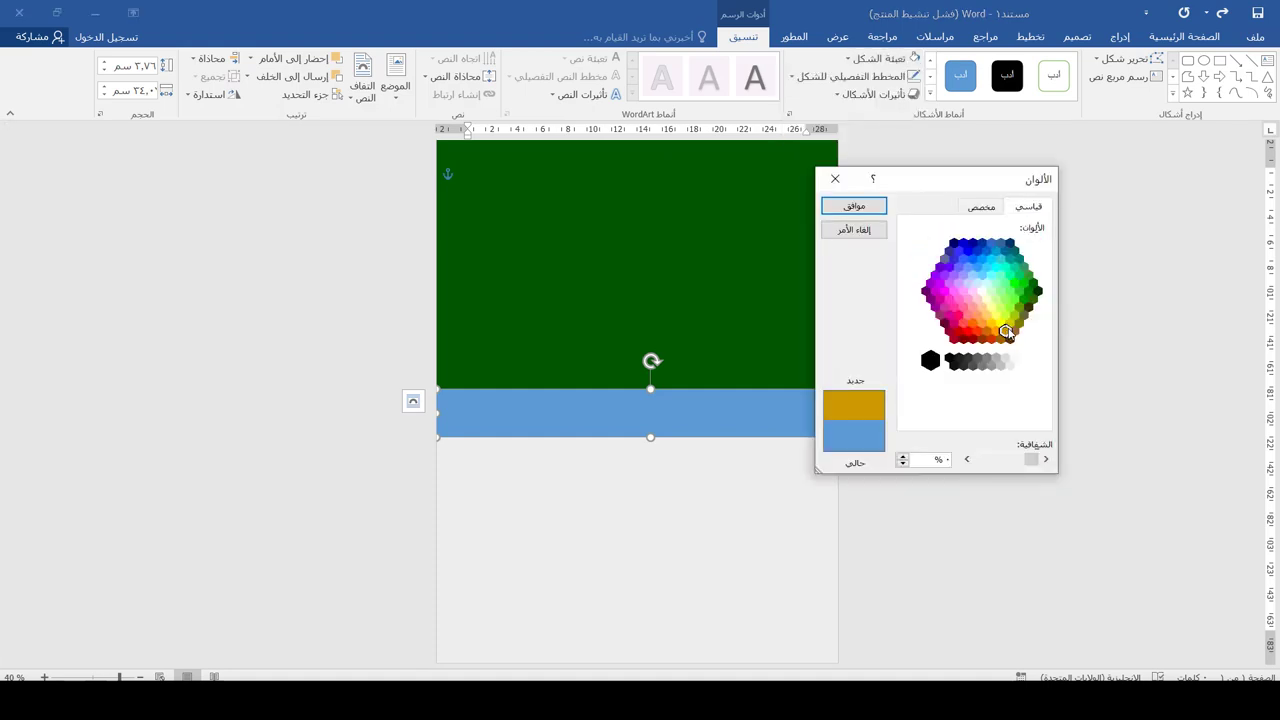
click(996, 332)
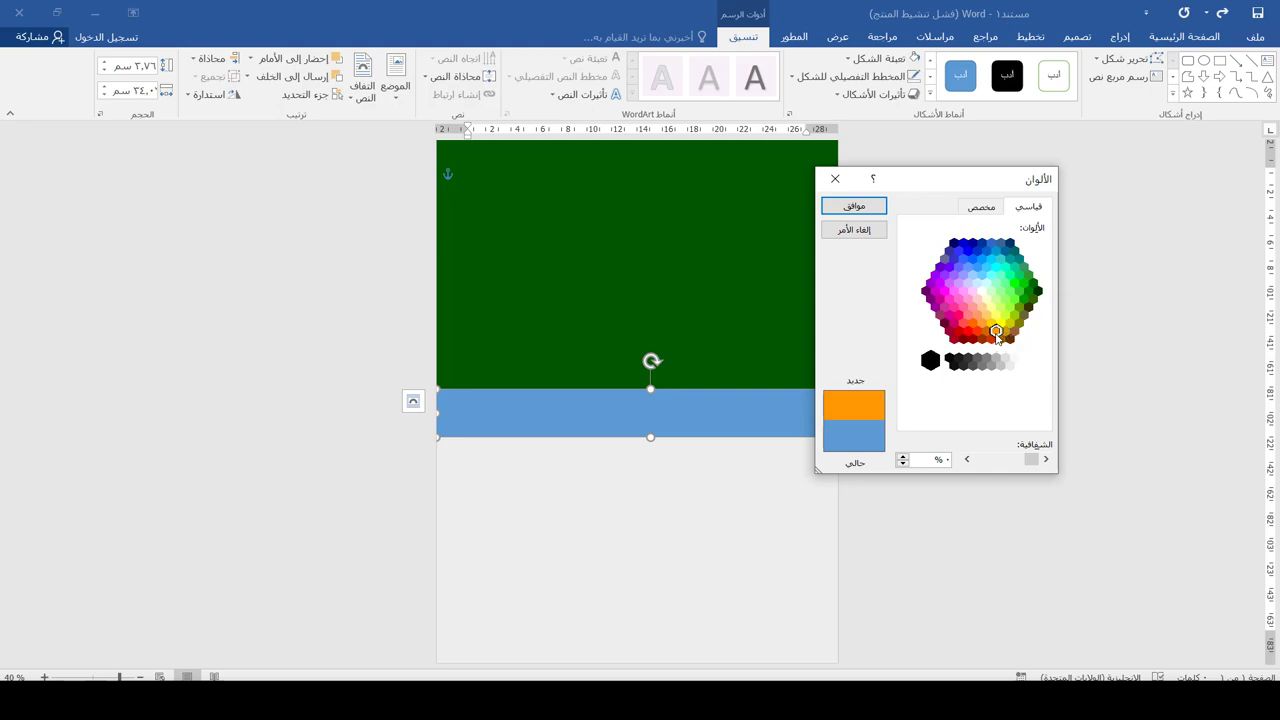
click(852, 206)
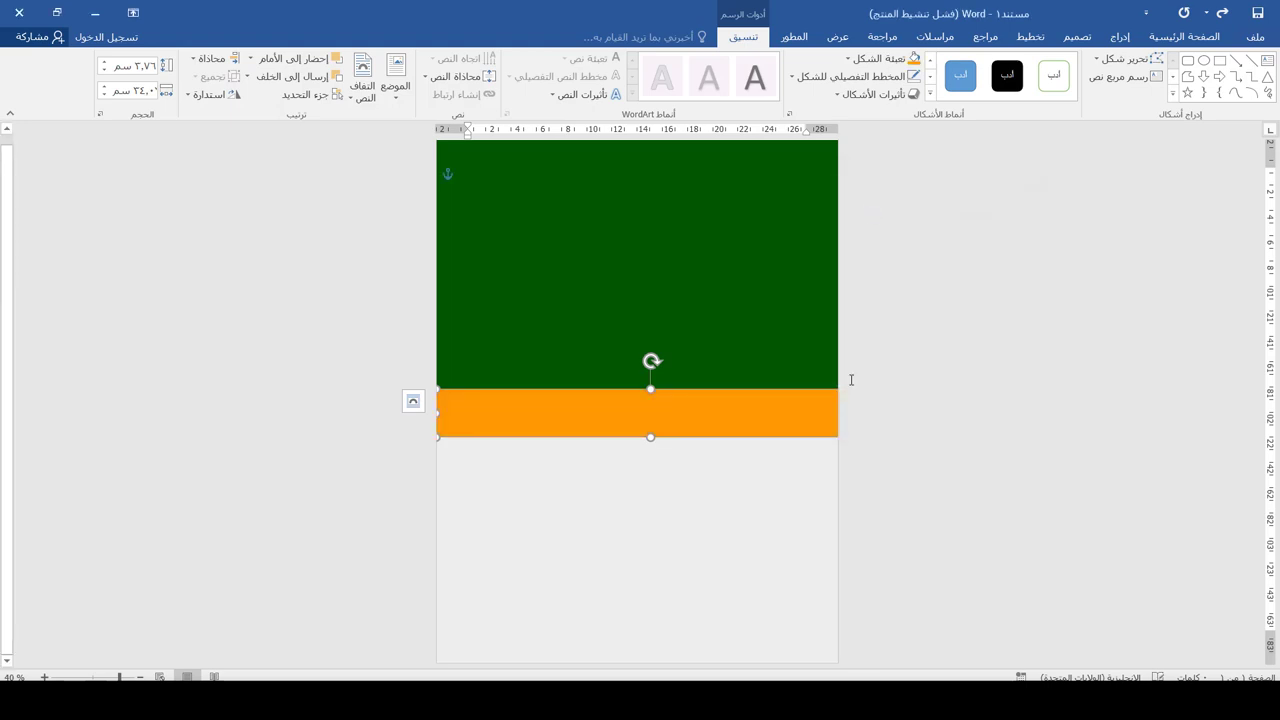
Step: Fill the horizontal band with dark gold from the standard colours and set it to no outline
click(870, 58)
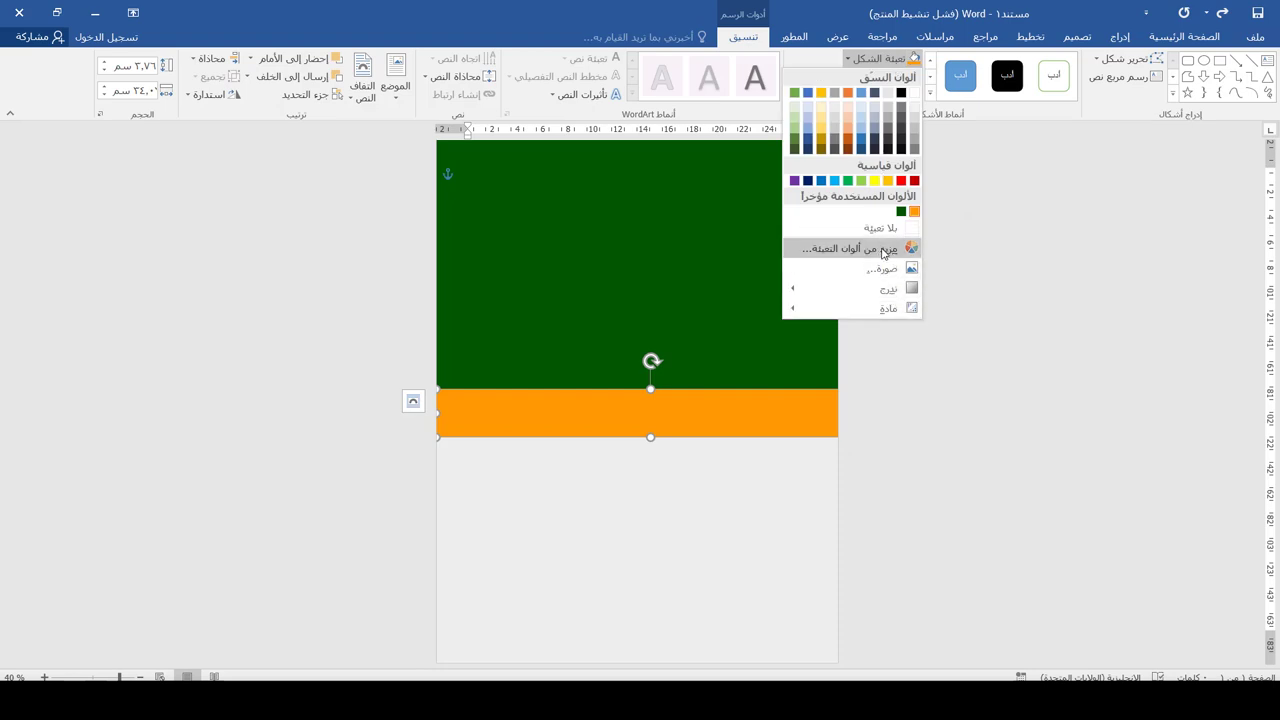
click(883, 250)
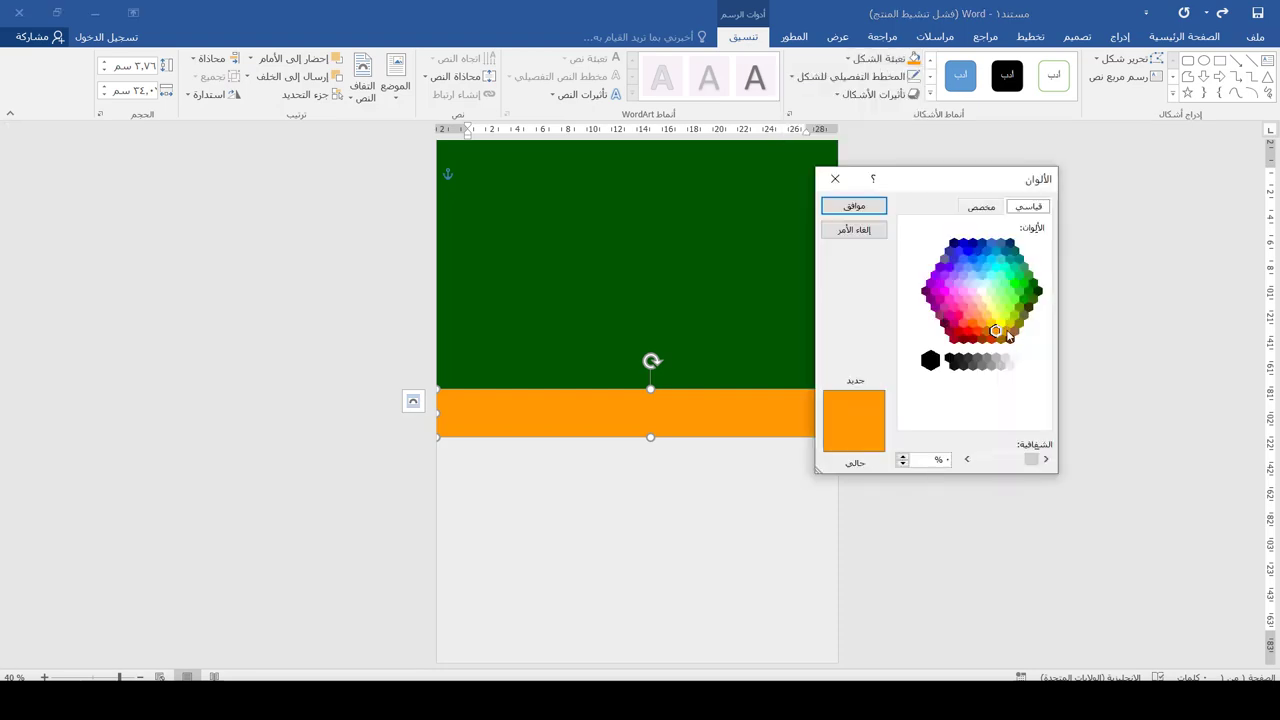
click(1008, 337)
click(858, 207)
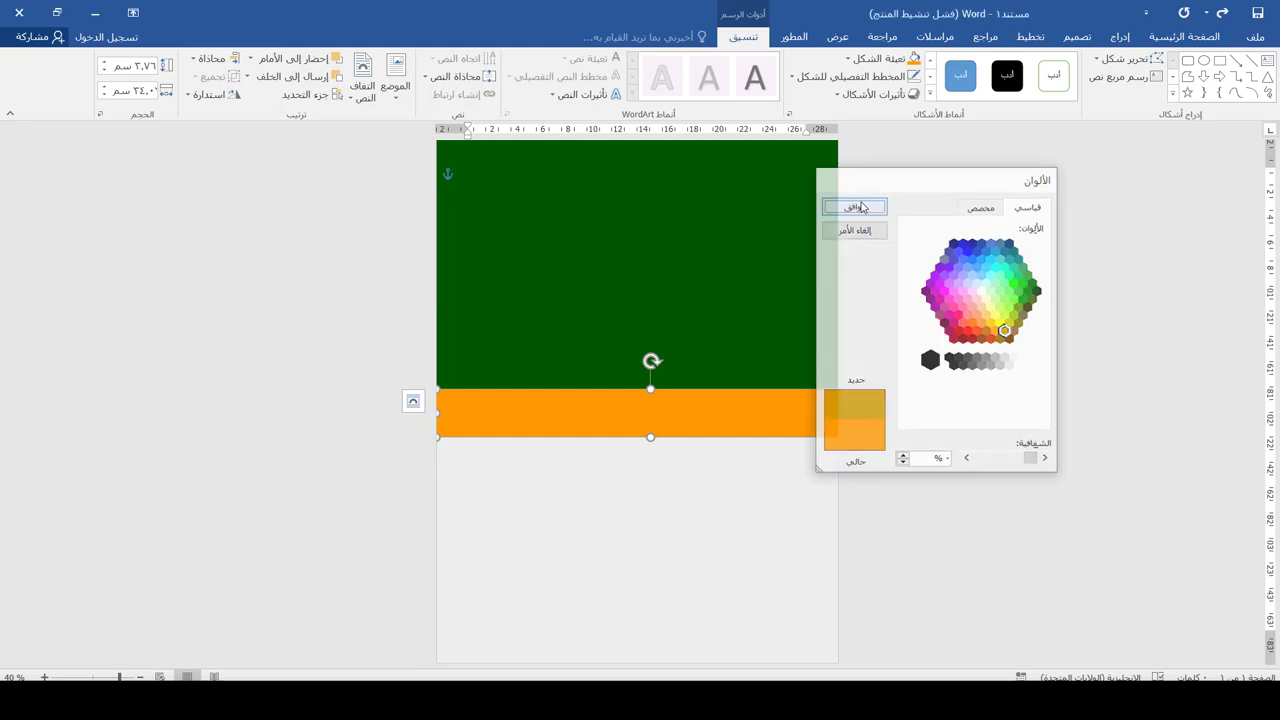
click(860, 76)
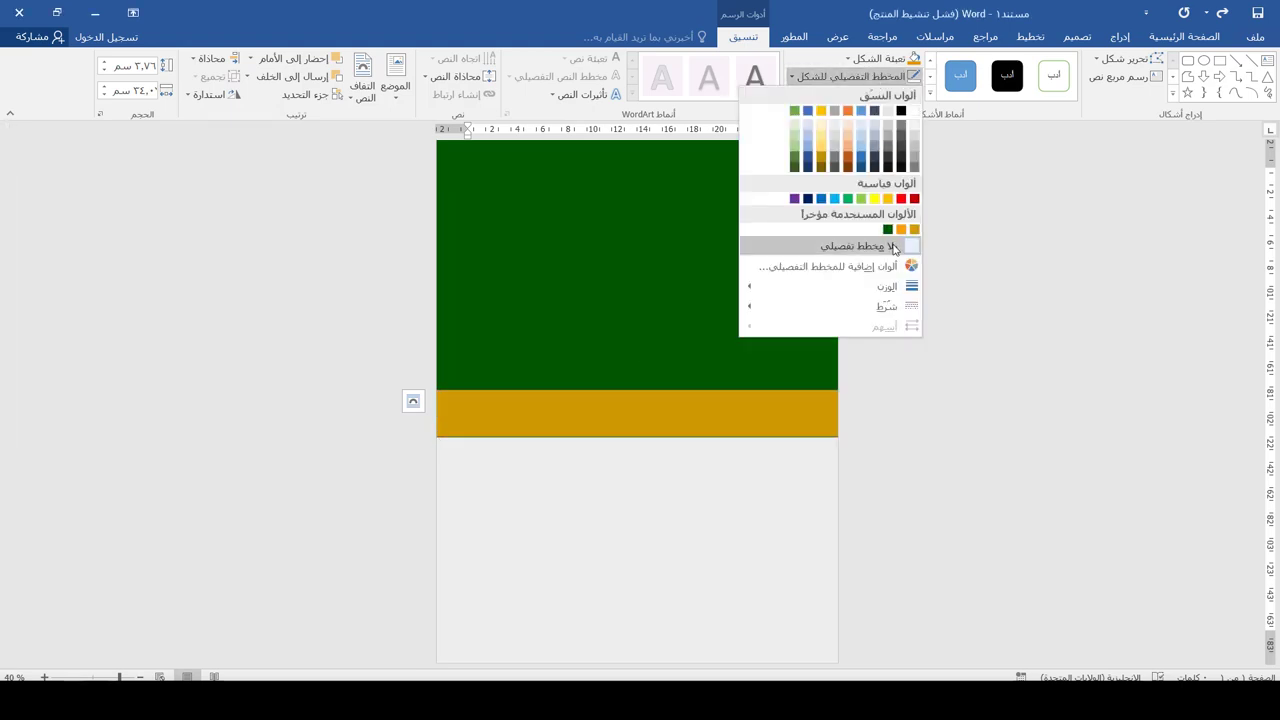
click(790, 241)
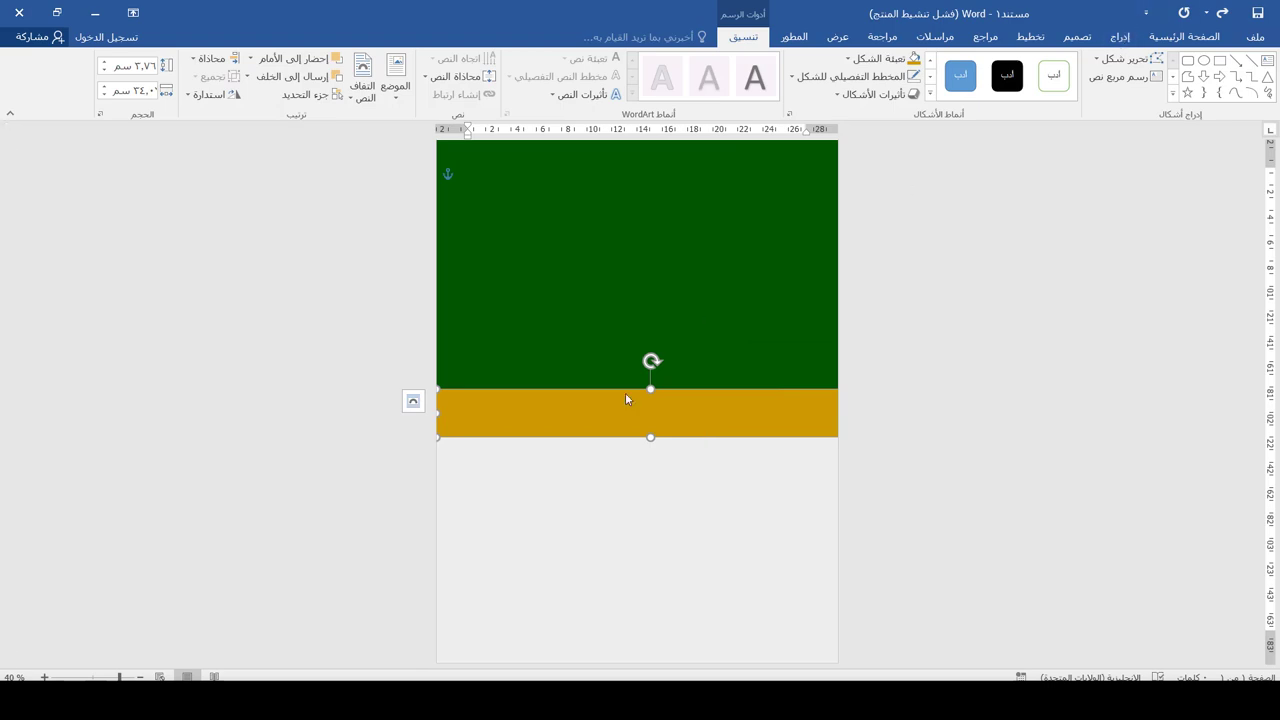
Step: Enter the slogan "معك في كل المناسبات" inside the gold band and enlarge it to 36 pt
click(701, 424)
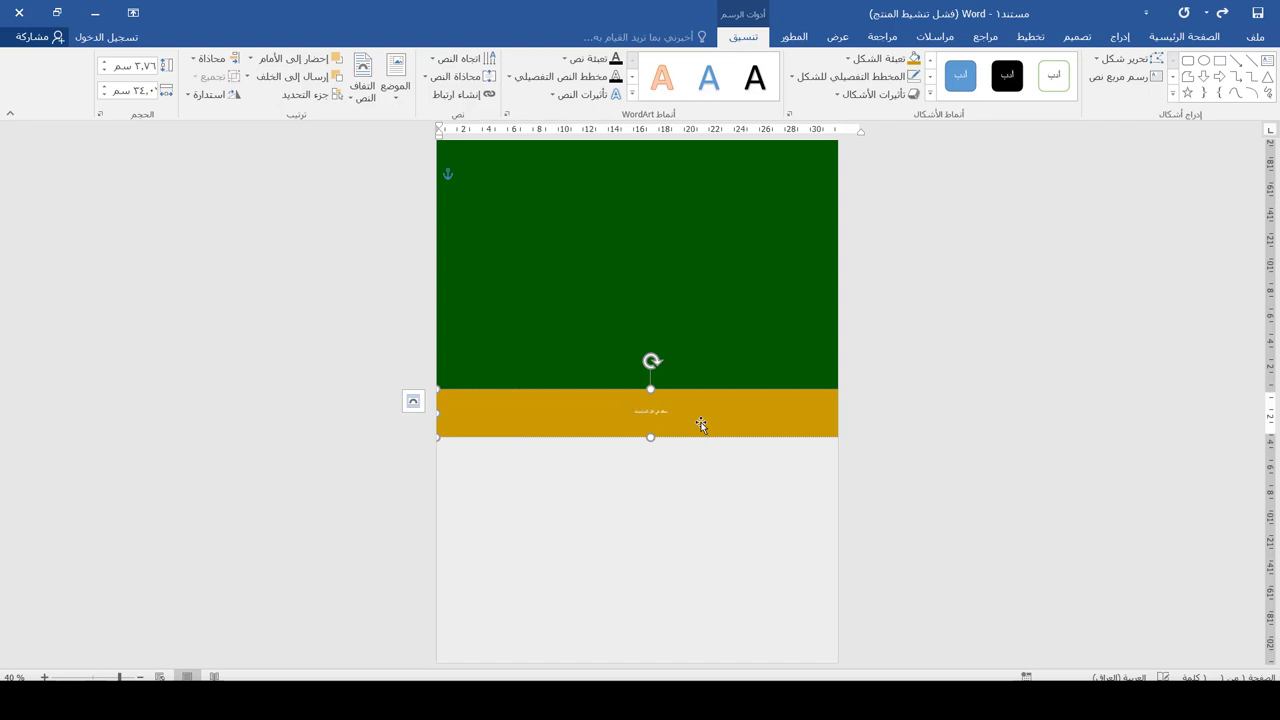
key(ctrl+a)
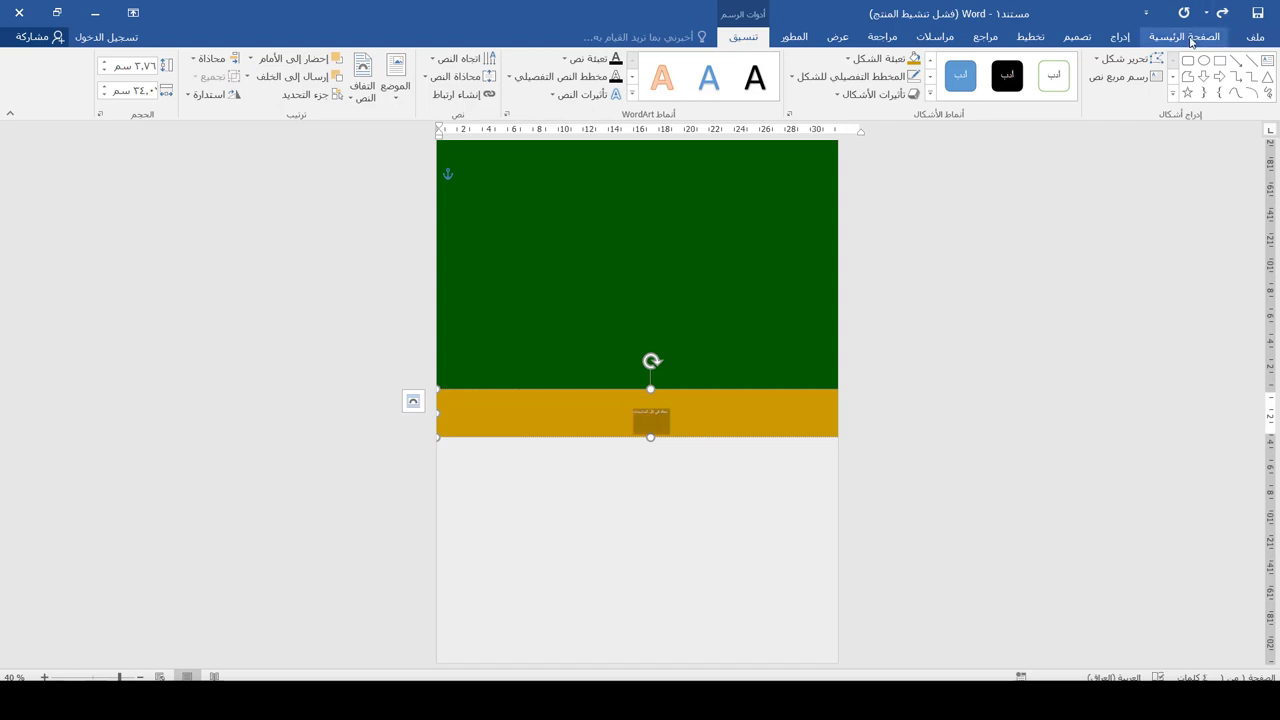
click(1190, 40)
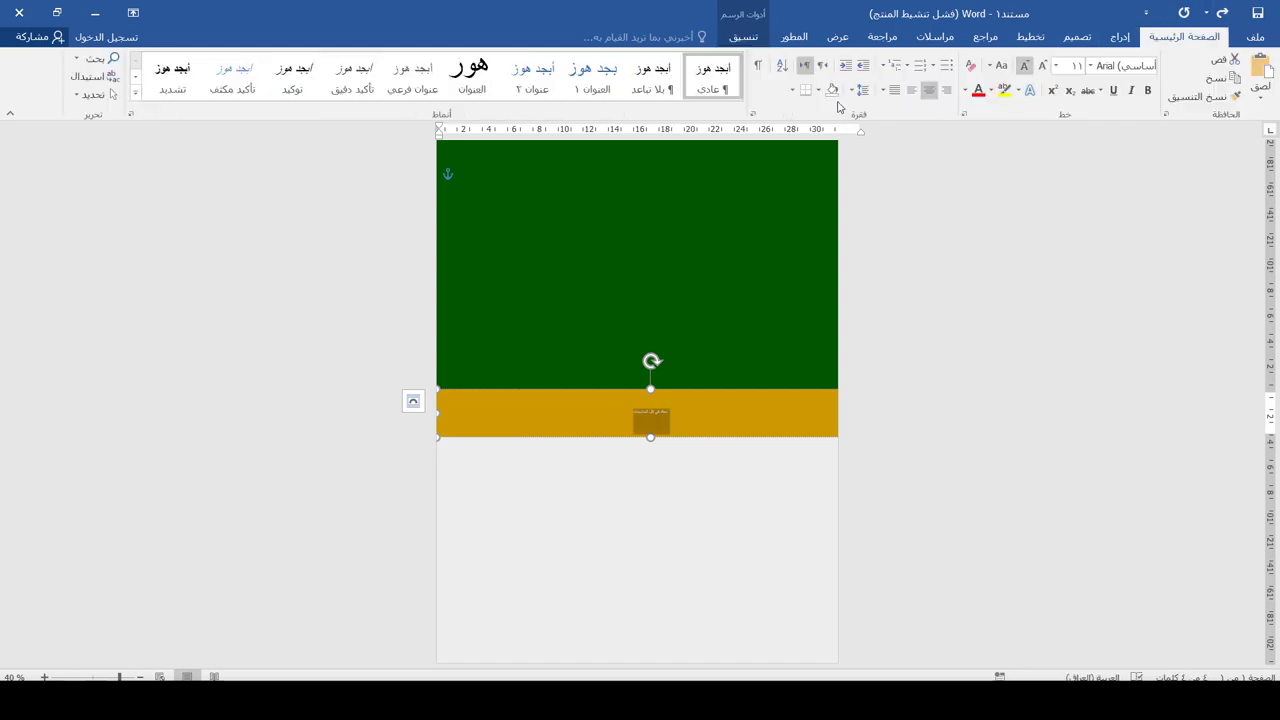
click(1045, 67)
click(1045, 67)
click(1045, 67)
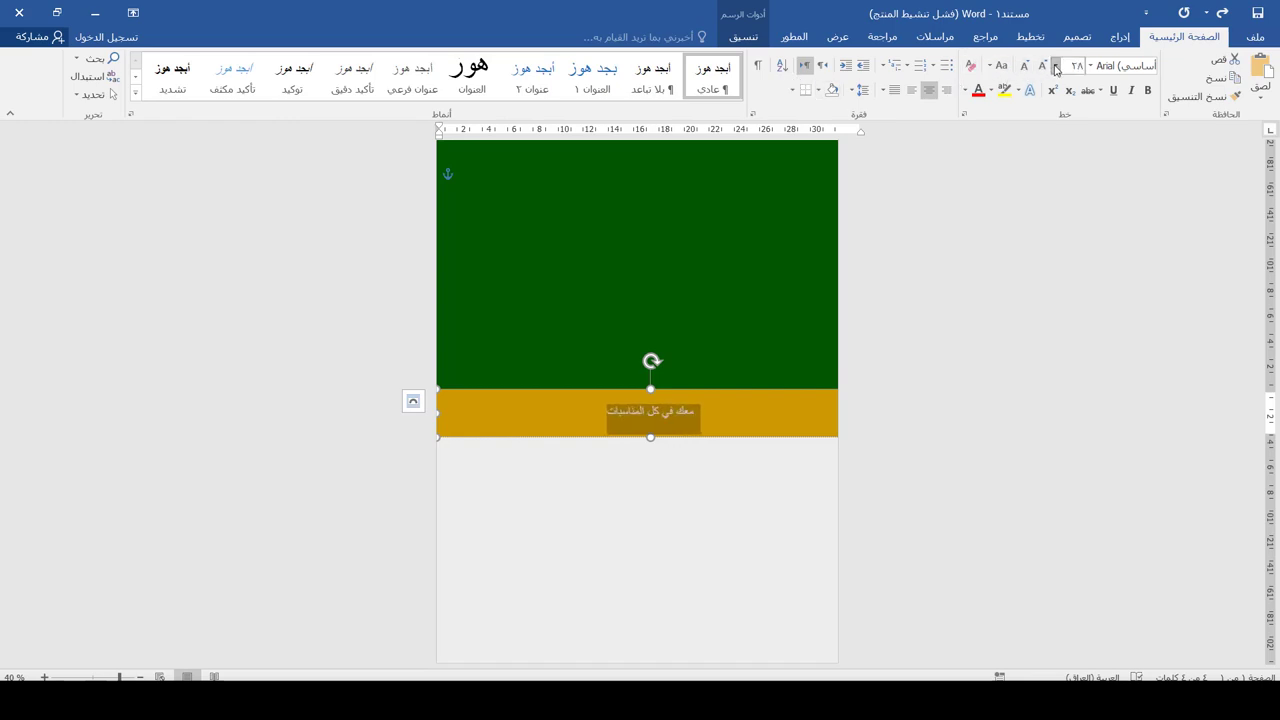
click(1055, 66)
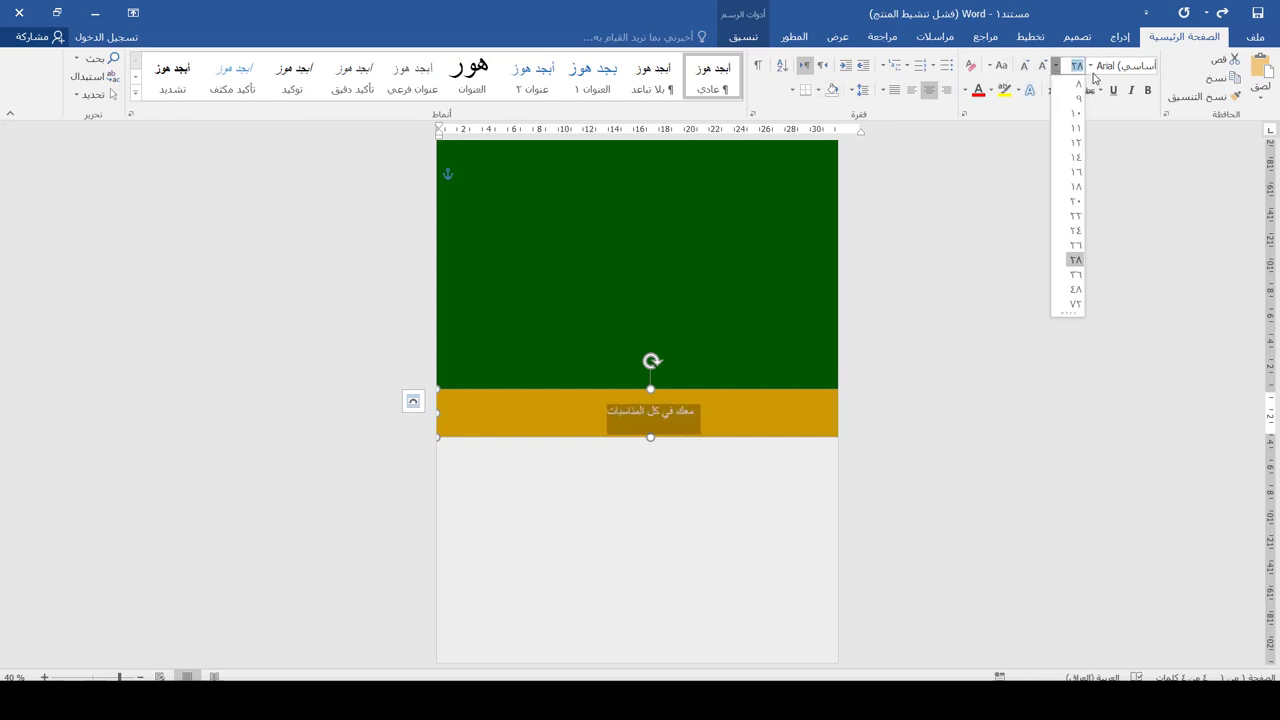
click(1075, 274)
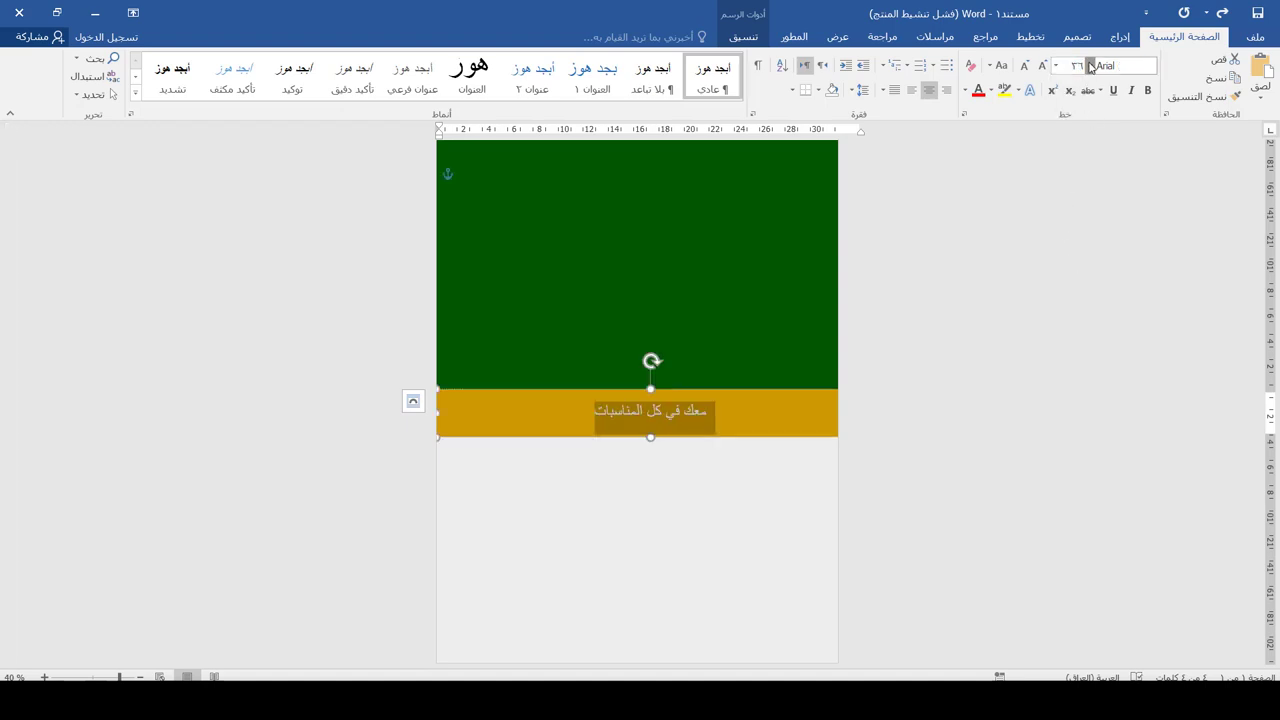
Step: Set the slogan's font to Al-Jazeera-Arabic-Bold and its size to 72 pt
click(1090, 66)
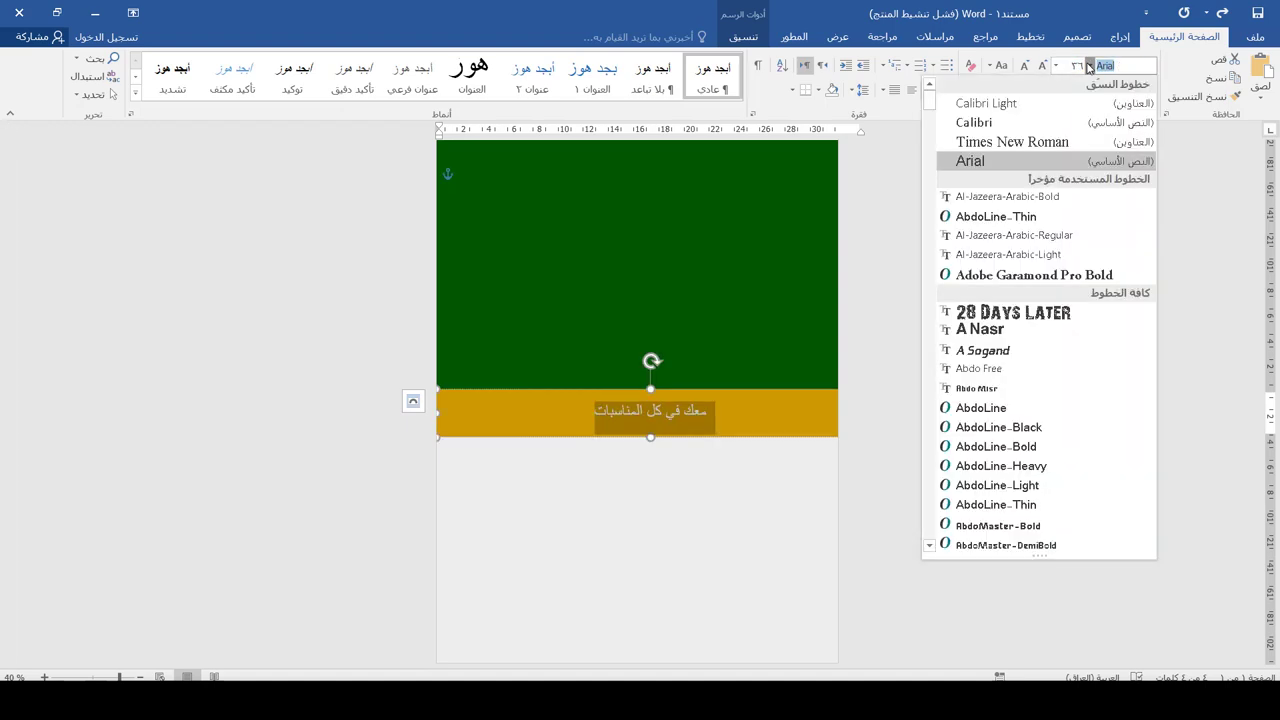
click(1045, 197)
click(1047, 65)
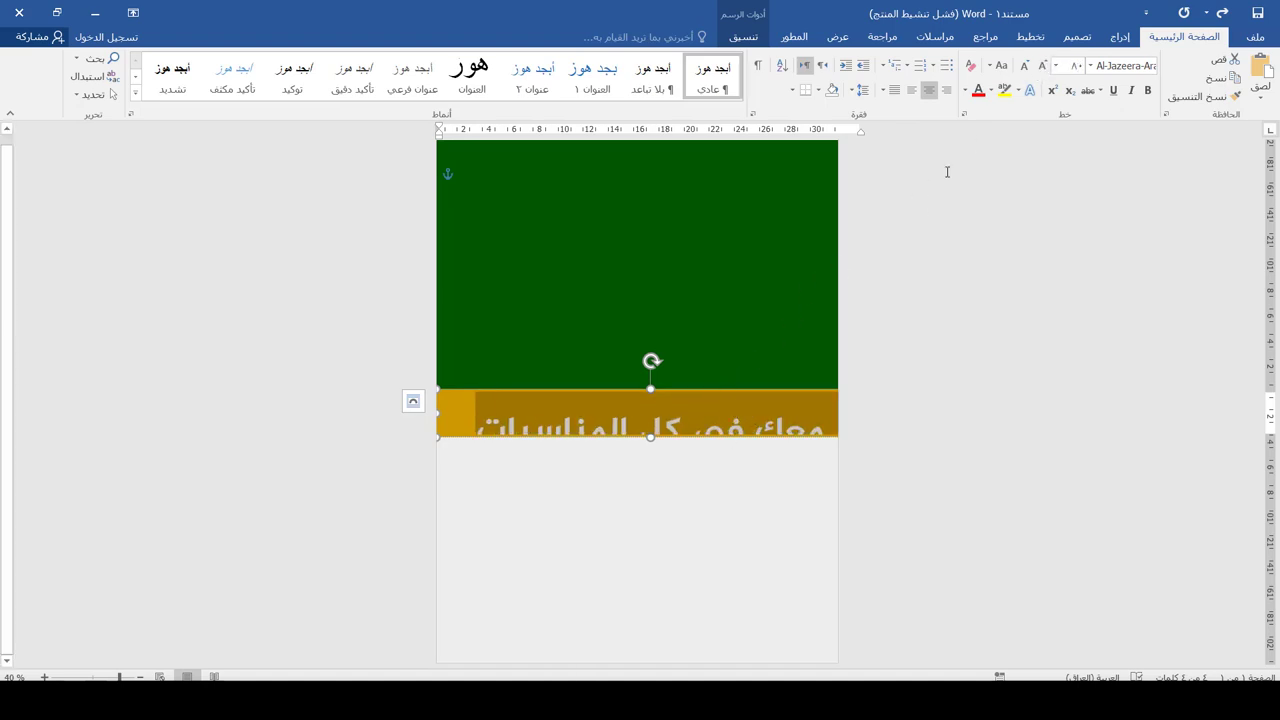
click(1025, 65)
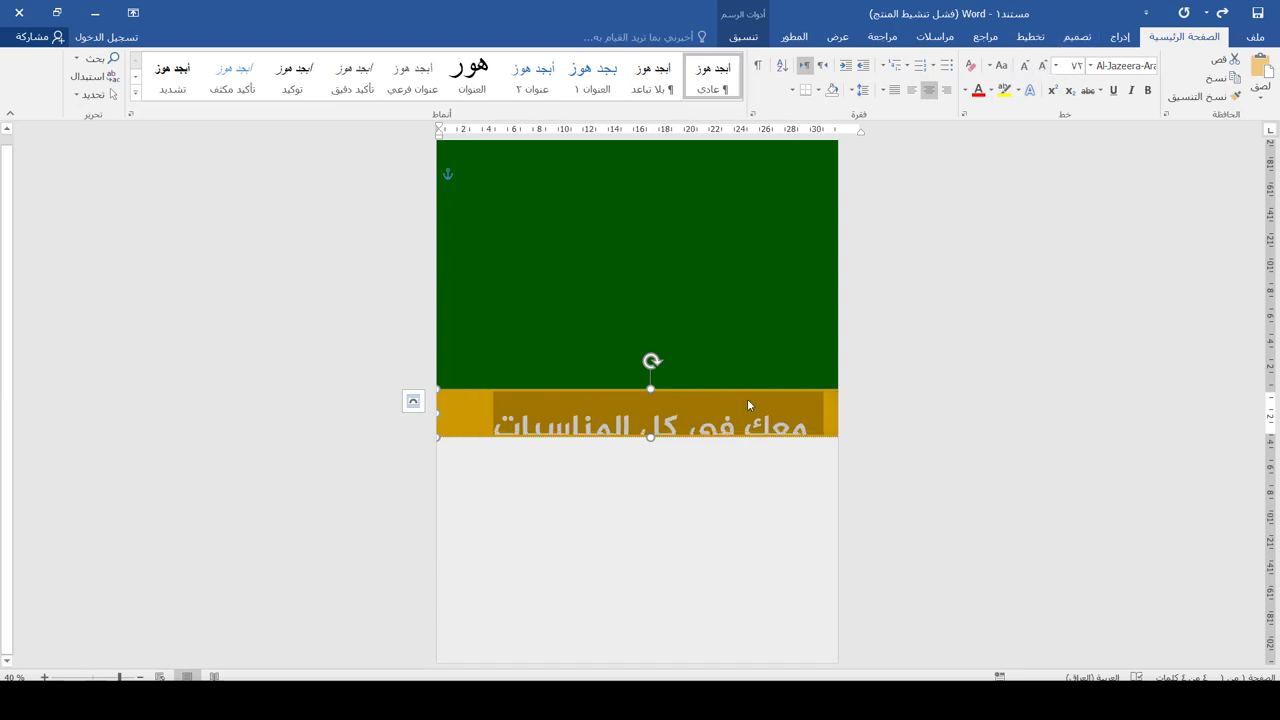
Step: Cut the slogan from the band and paste it into a new text box about 26.5 × 6.1 cm drawn over the green area
key(Delete)
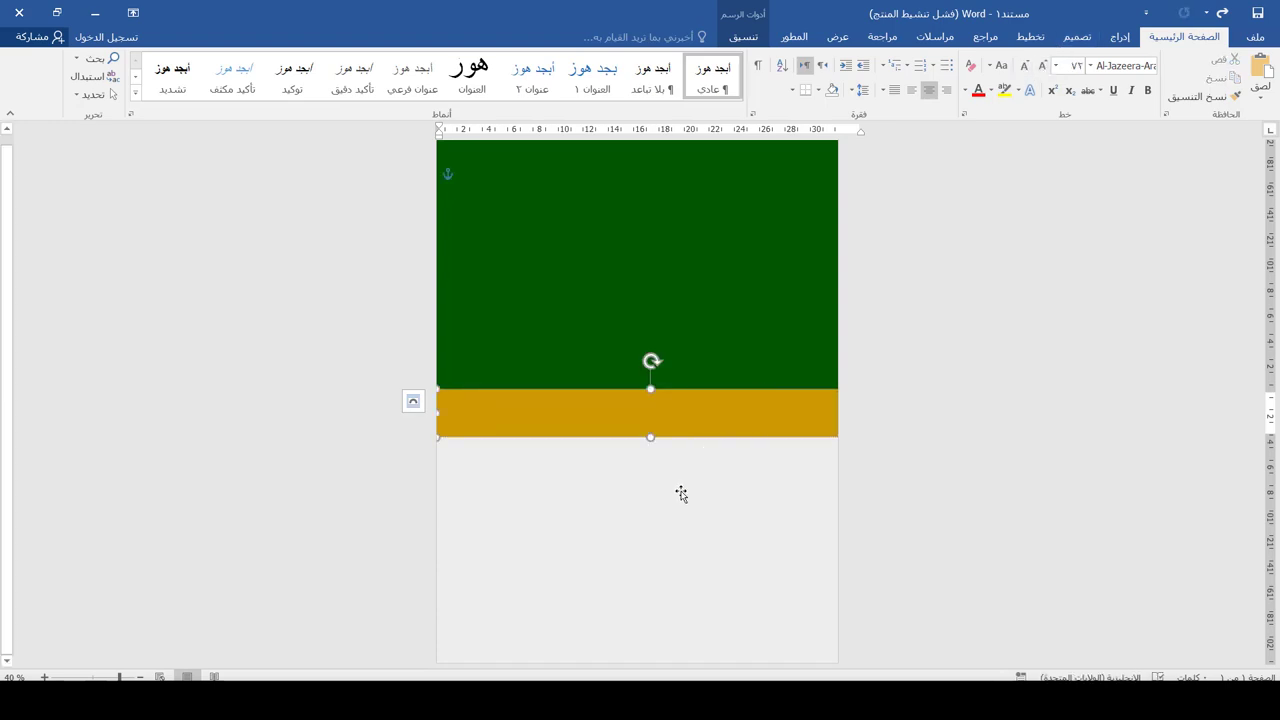
key(ctrl+a)
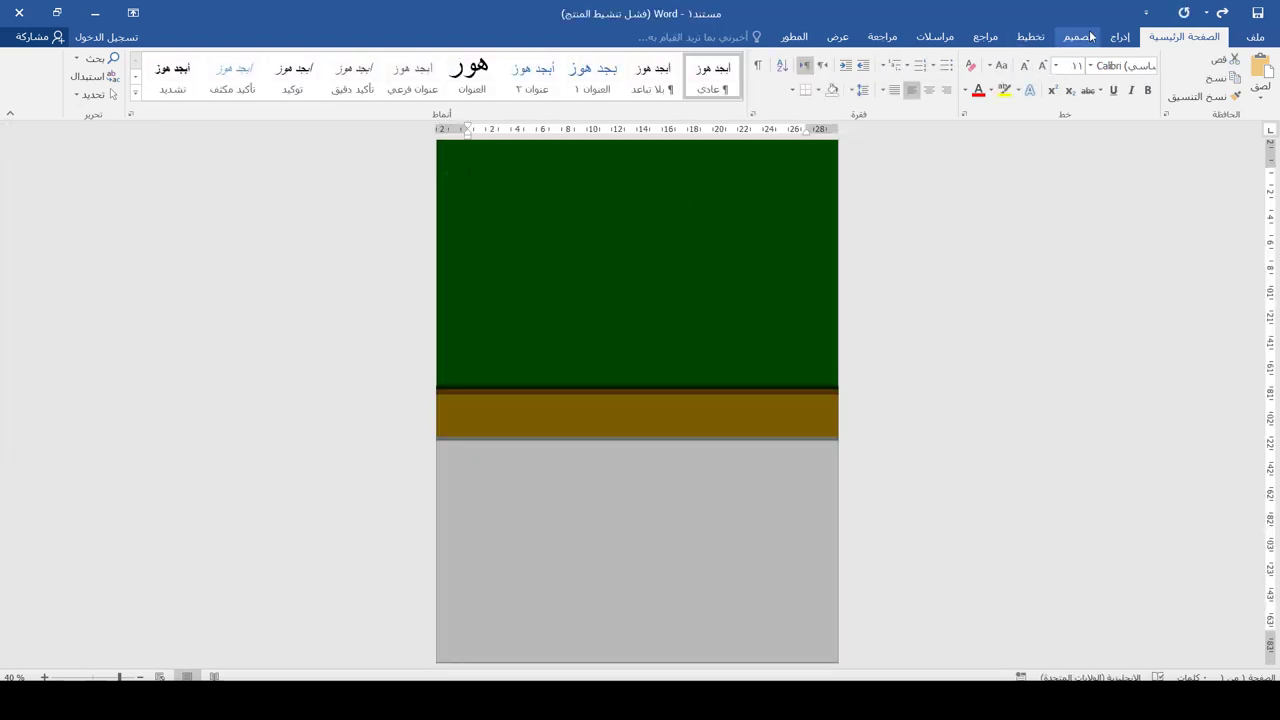
click(1120, 36)
click(424, 76)
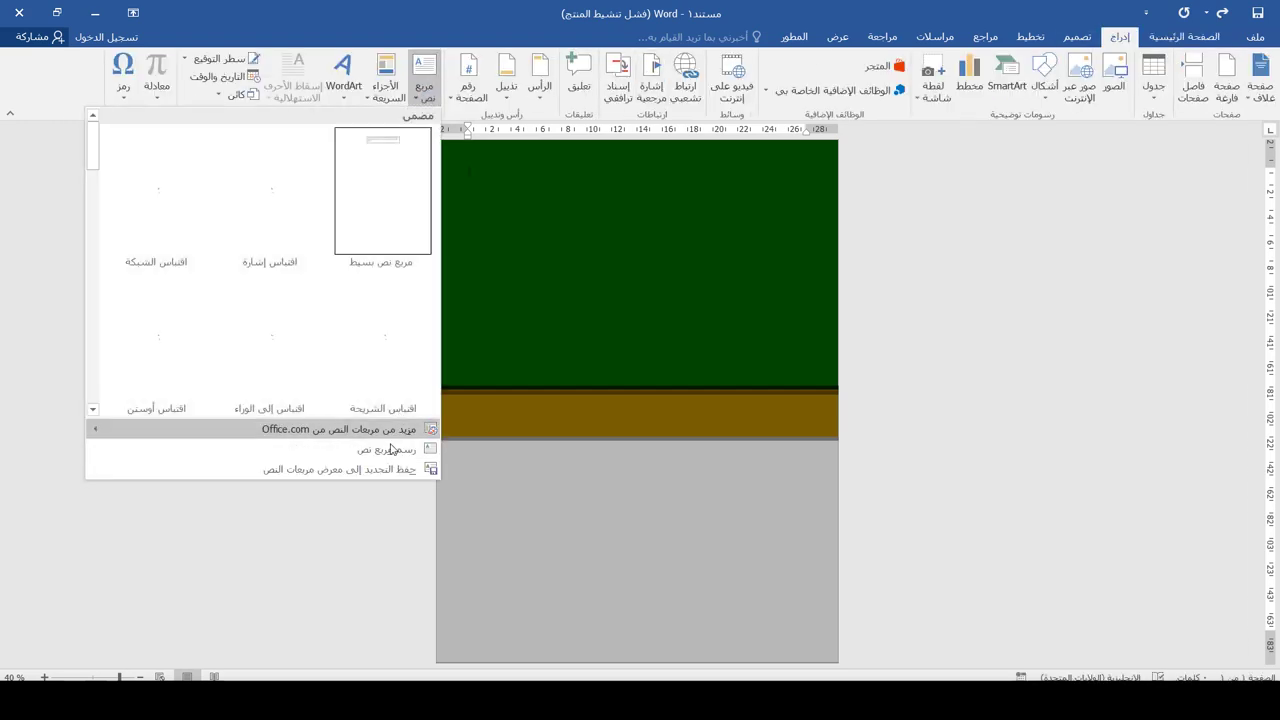
click(392, 450)
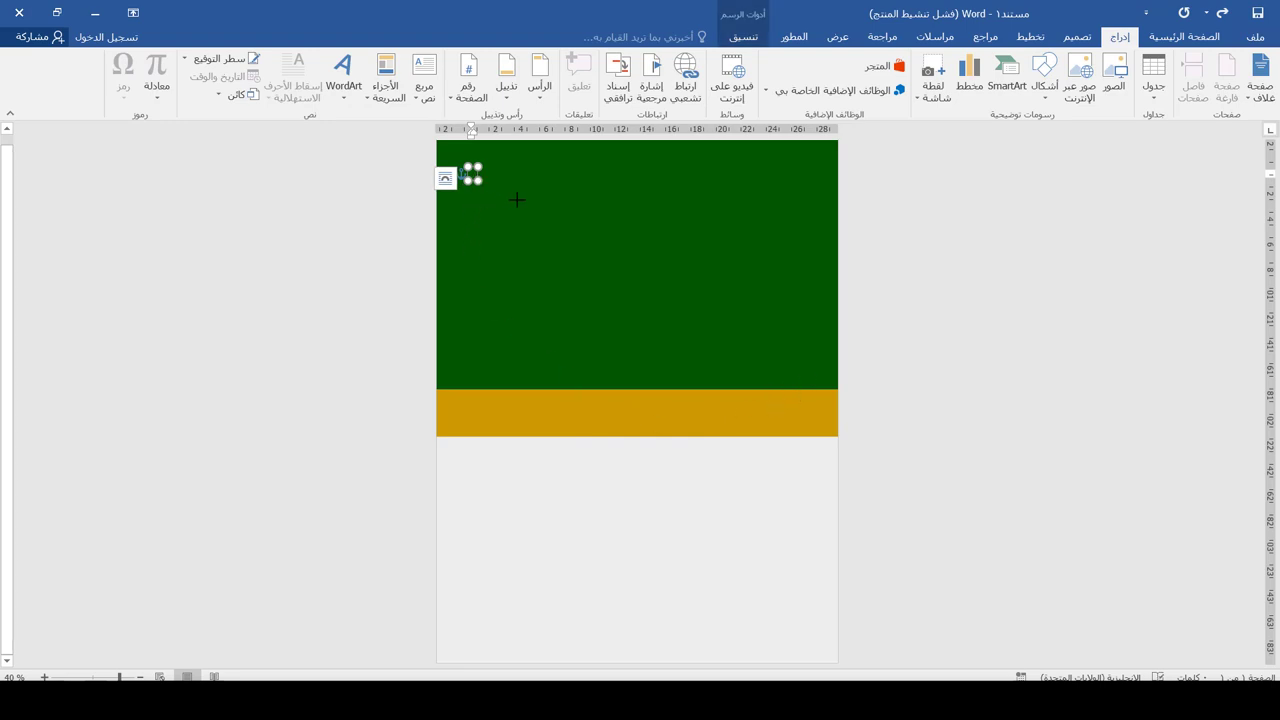
drag(517, 200, 811, 258)
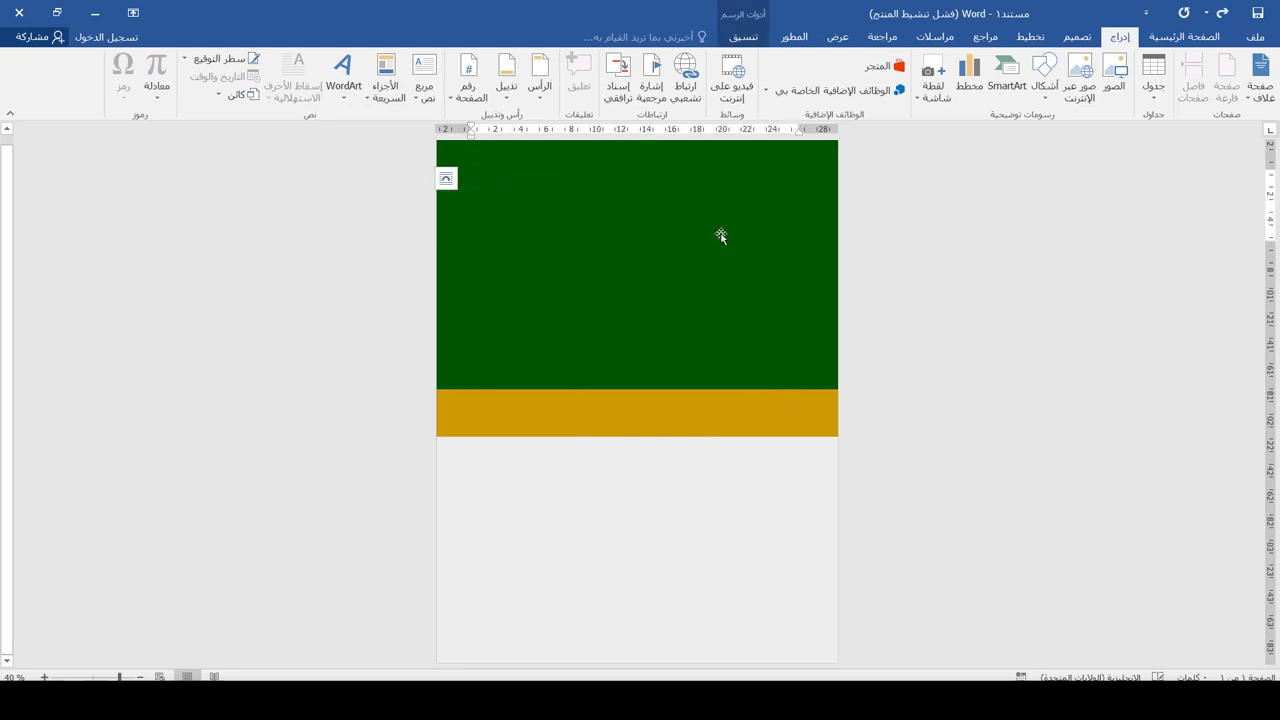
Step: Set the slogan text box's wrapping to In Front of Text and bring it forward
click(743, 36)
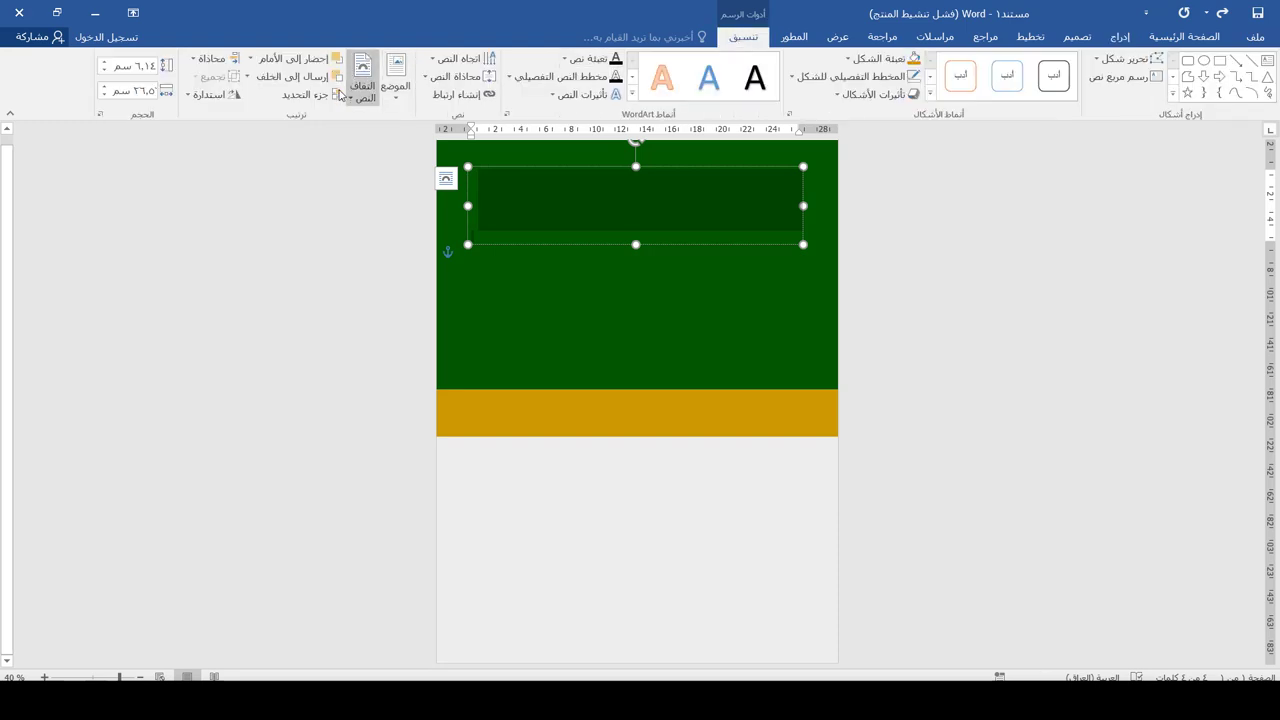
click(403, 100)
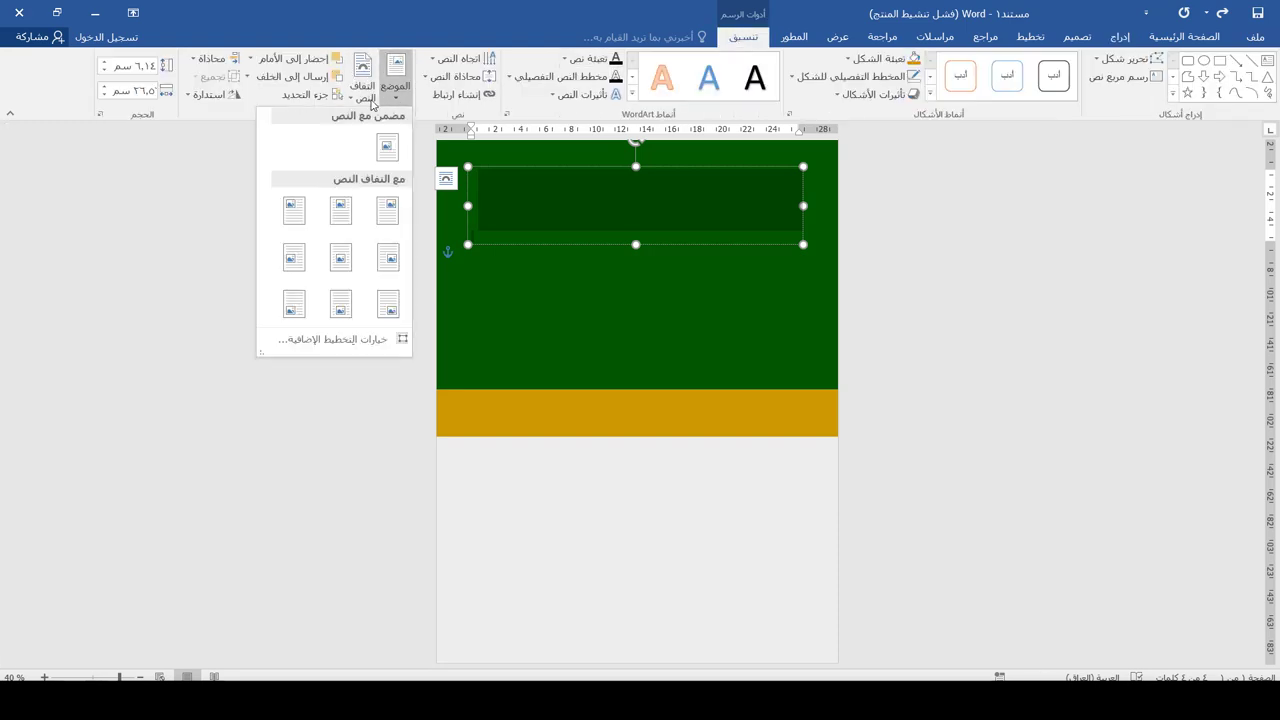
click(371, 105)
click(360, 95)
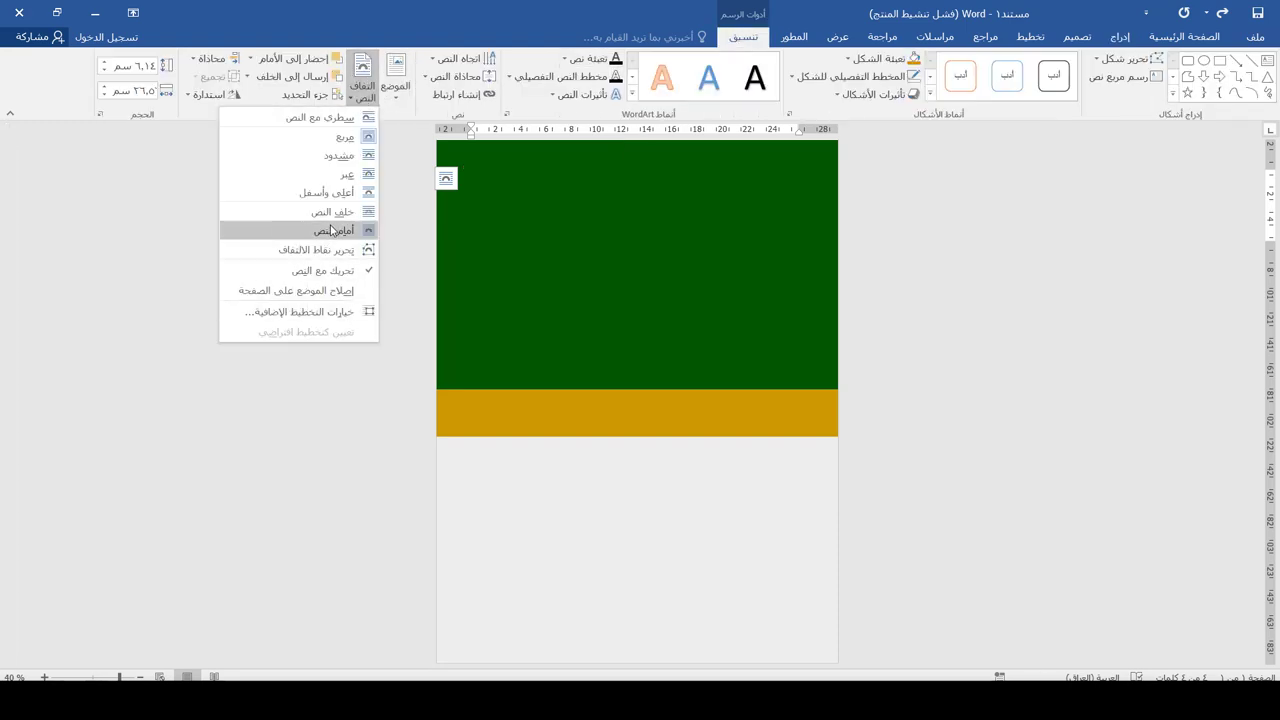
click(333, 232)
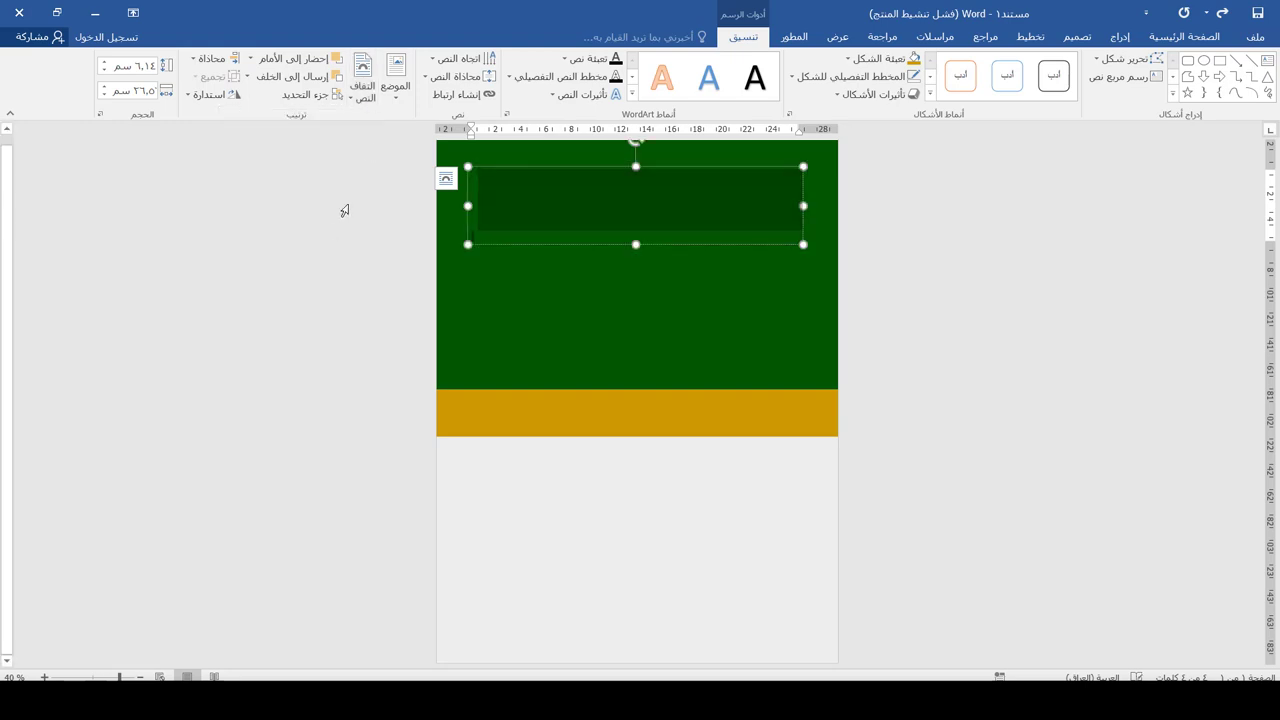
click(303, 66)
Step: Move the slogan text box down onto the gold band and bring it forward above the coloured shapes
drag(700, 168, 705, 392)
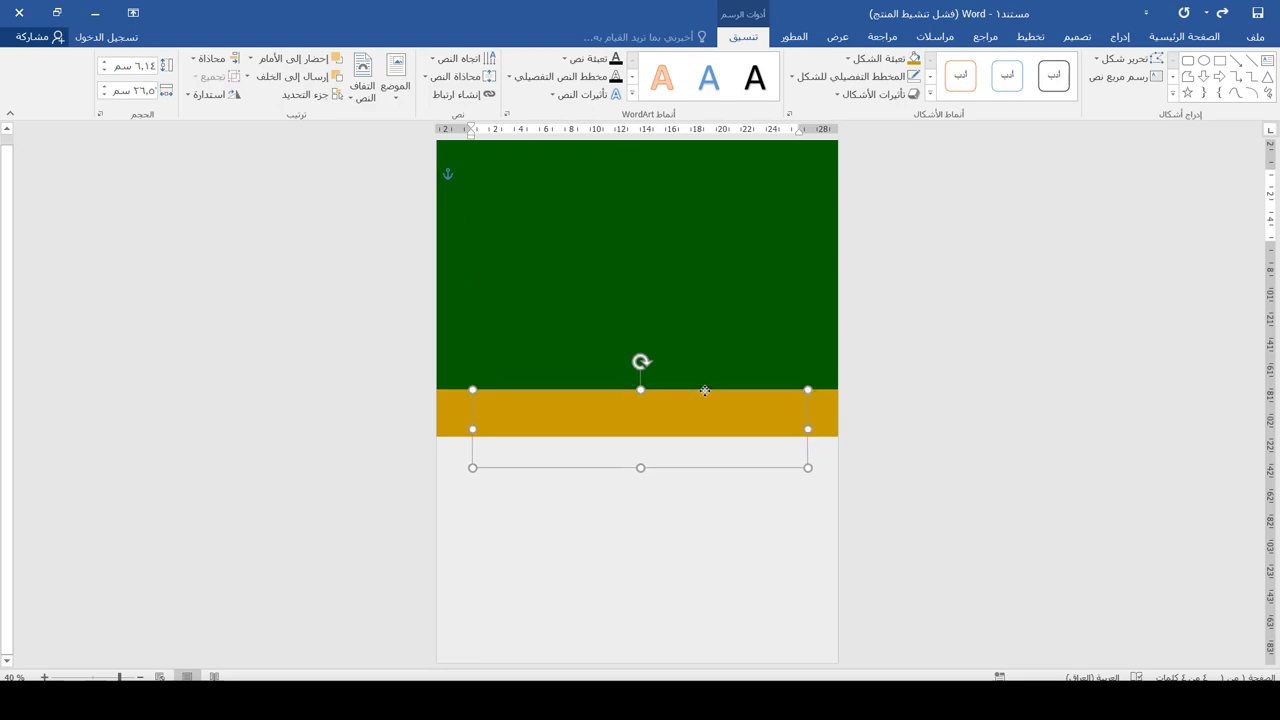
click(310, 62)
click(313, 63)
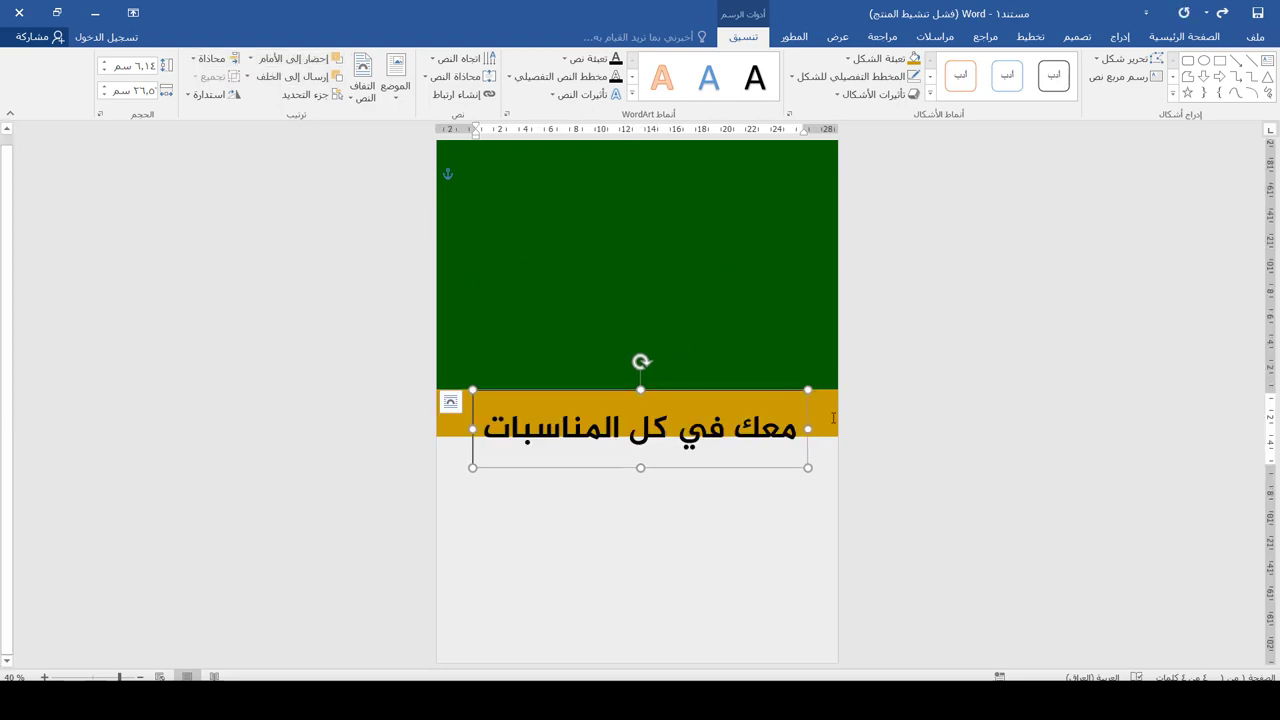
Step: Recolour the slogan off-white, shift its text box up over the gold band, and remove the text box outline
click(1187, 36)
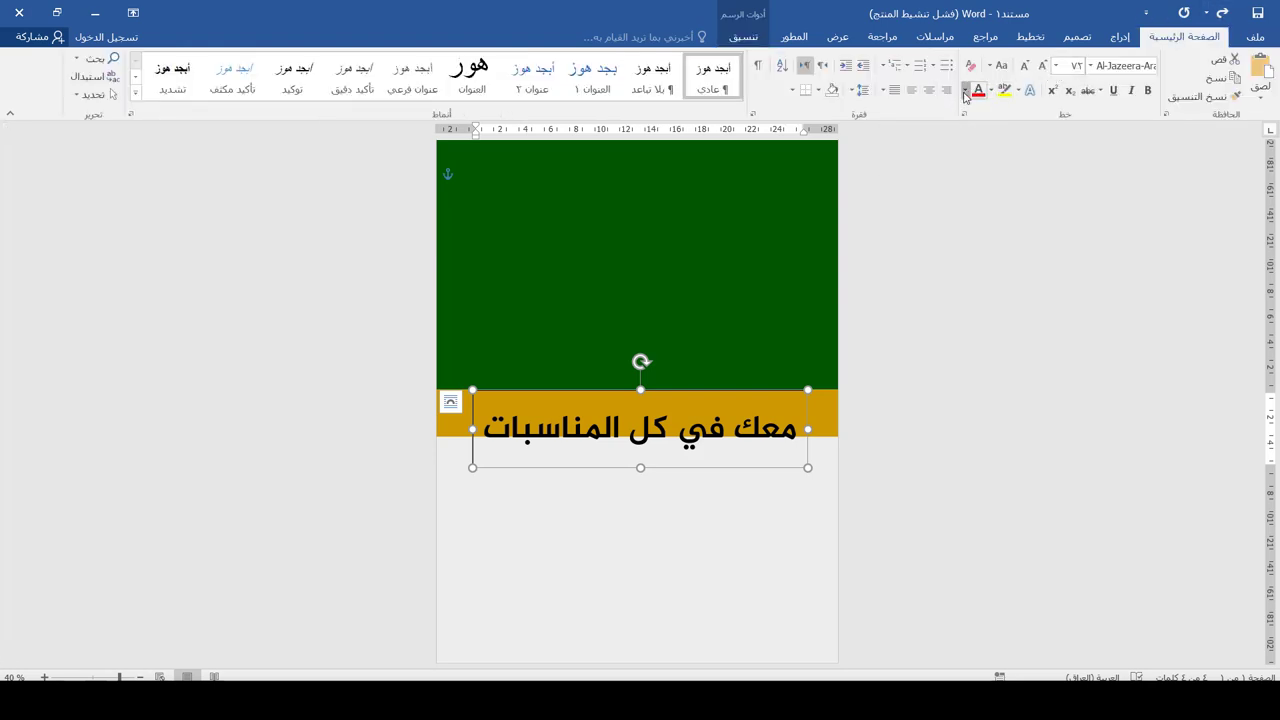
click(966, 91)
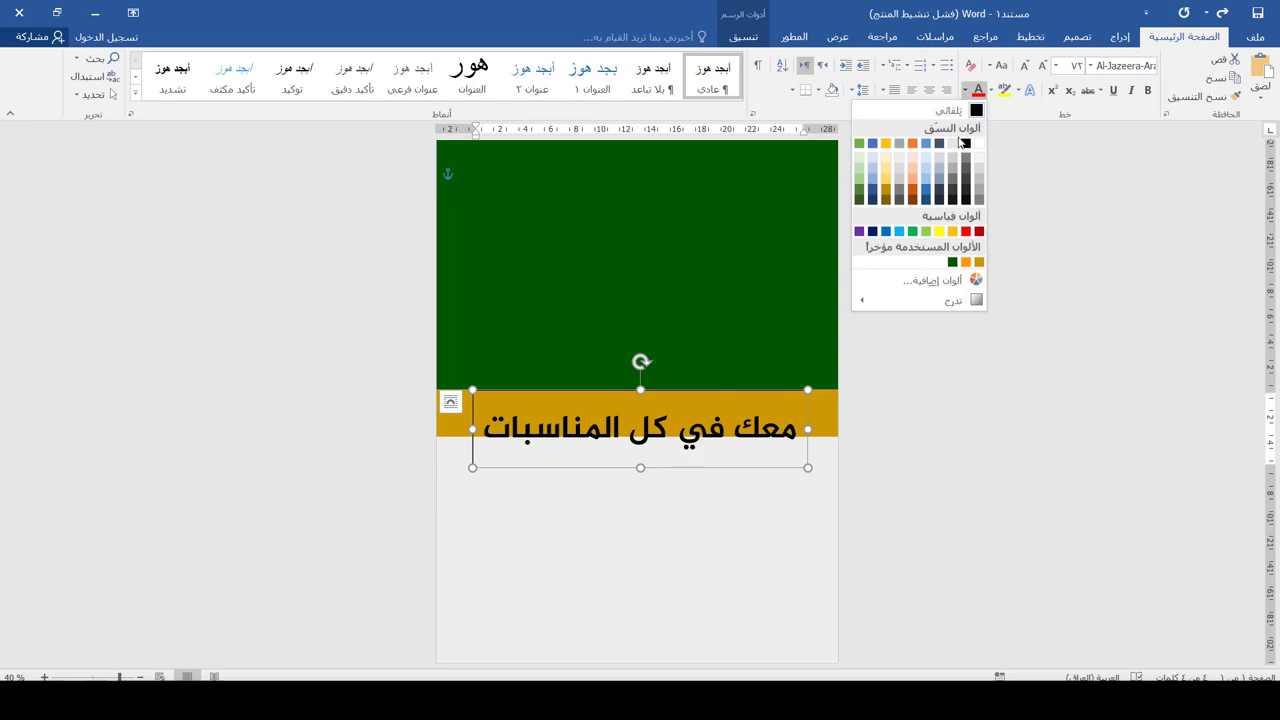
click(898, 162)
drag(537, 390, 534, 373)
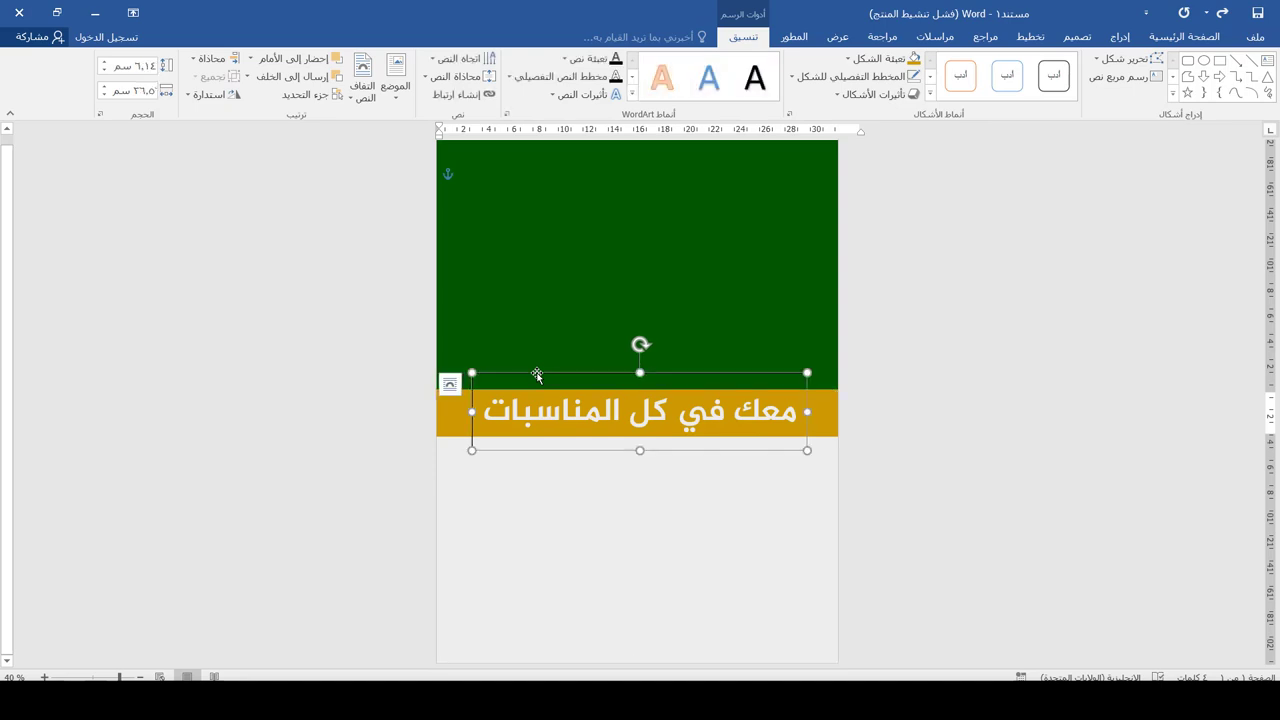
click(876, 77)
click(830, 249)
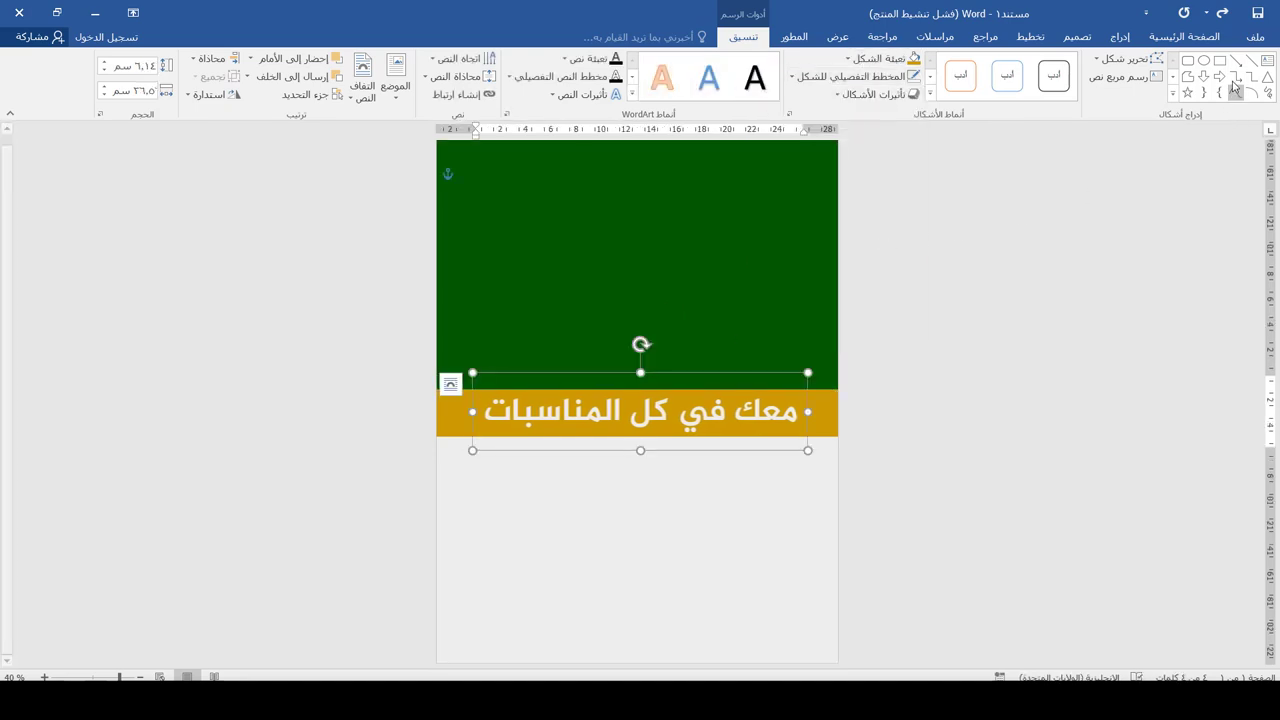
Step: Set the slogan's font size to 60 pt and reposition its text box so the text sits mid-height on the gold band
click(1191, 37)
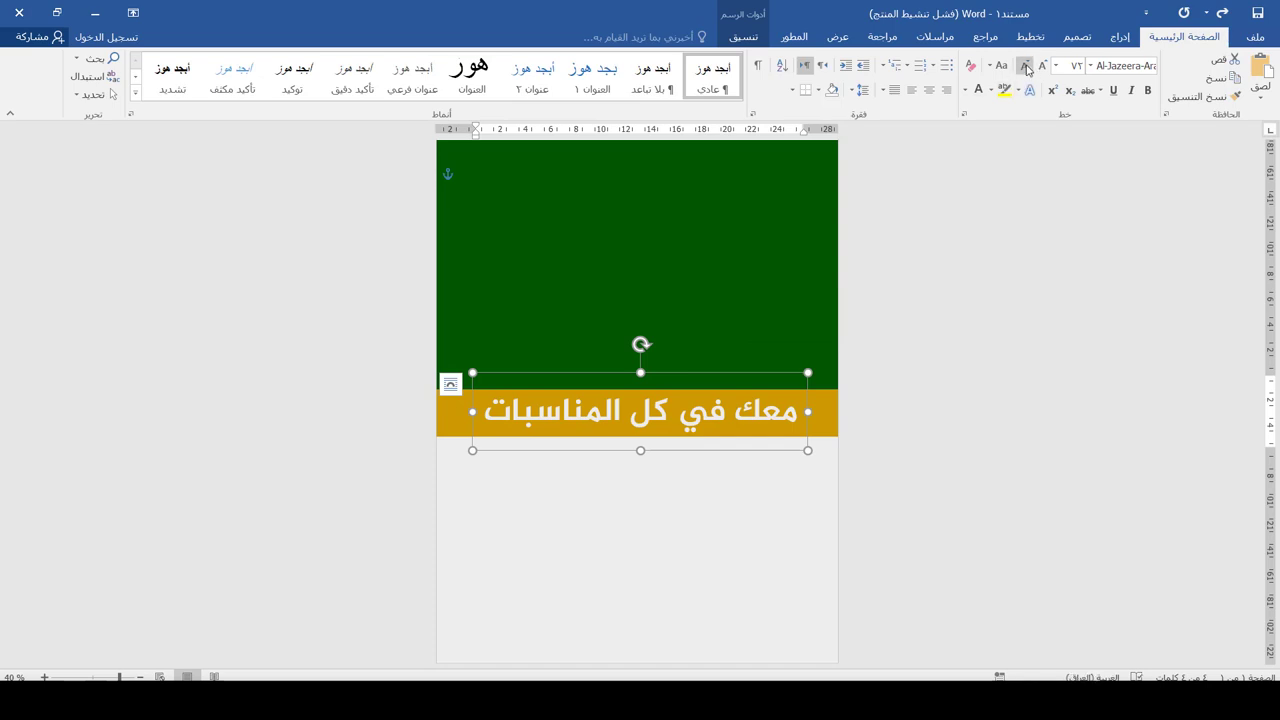
click(1029, 66)
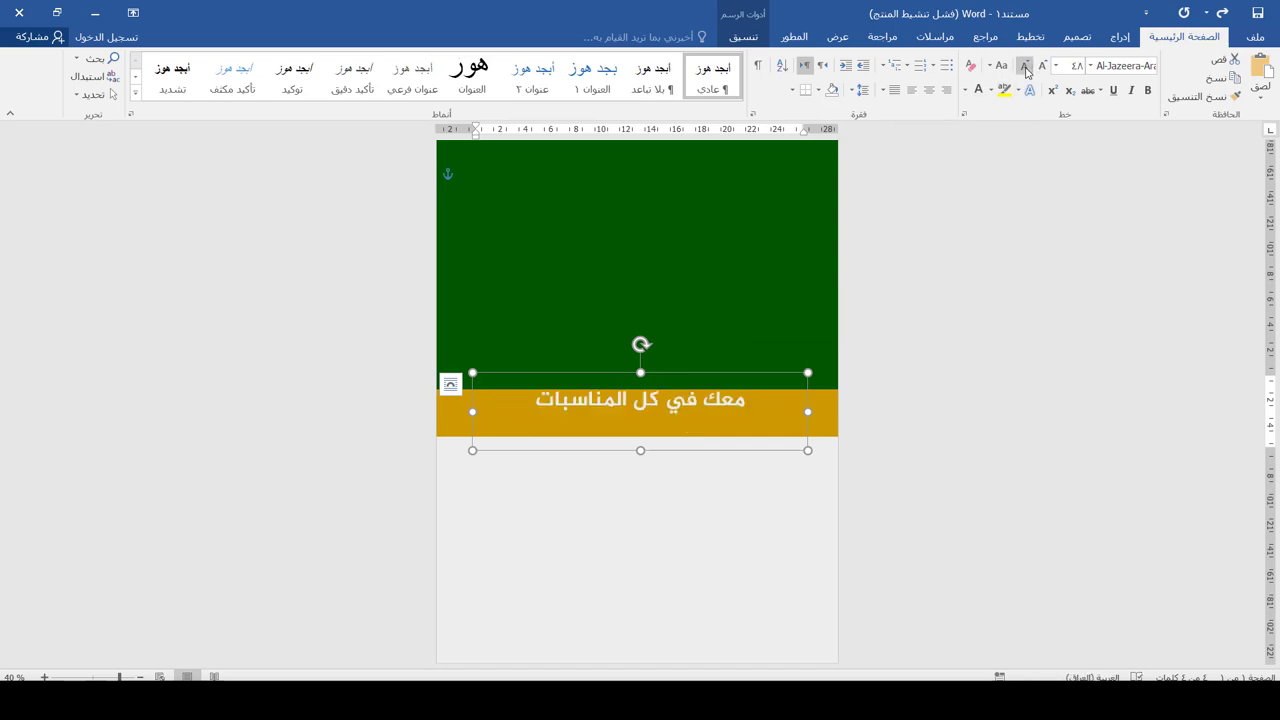
click(1075, 65)
text(50)
key(Return)
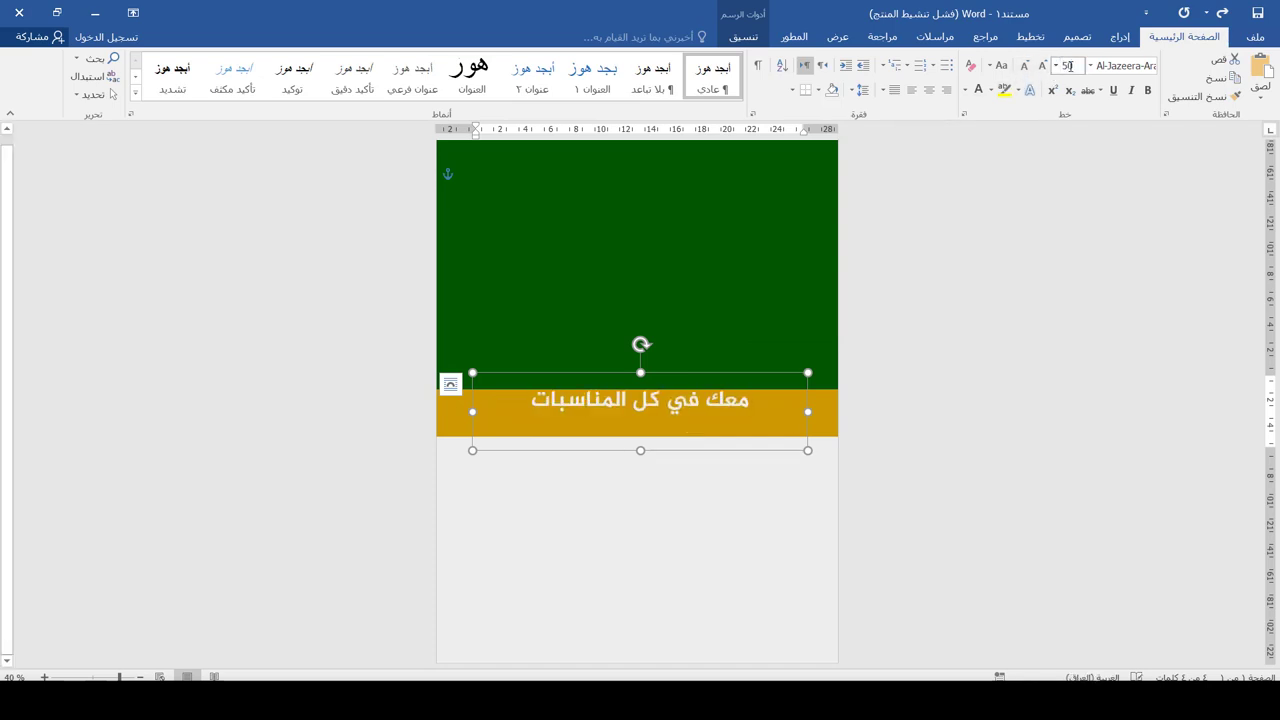
drag(1074, 65, 1055, 68)
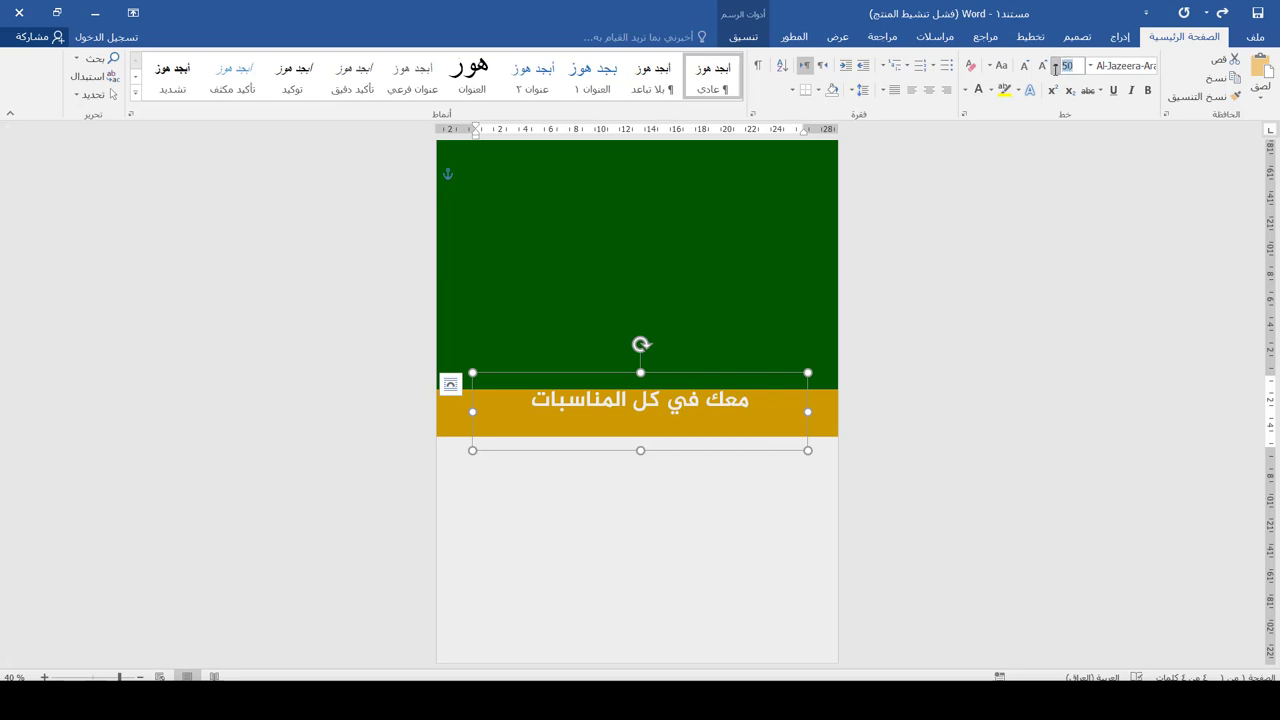
text(60)
key(Return)
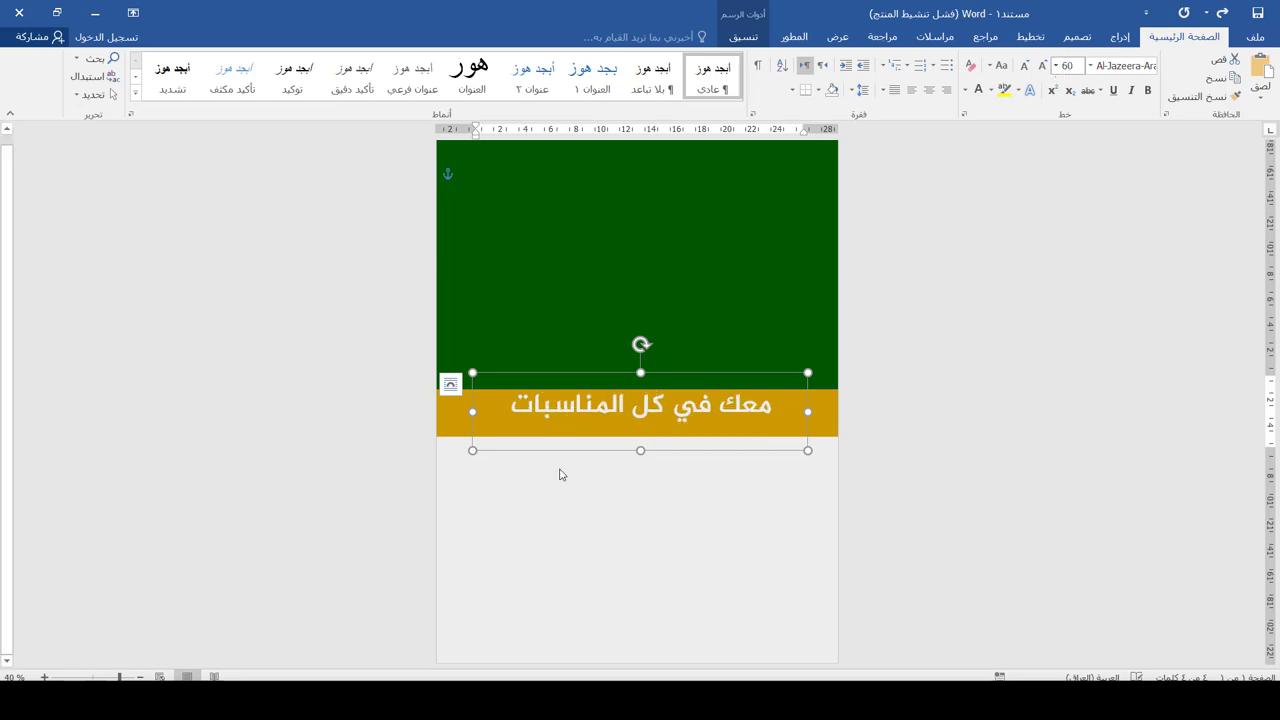
drag(658, 375, 658, 393)
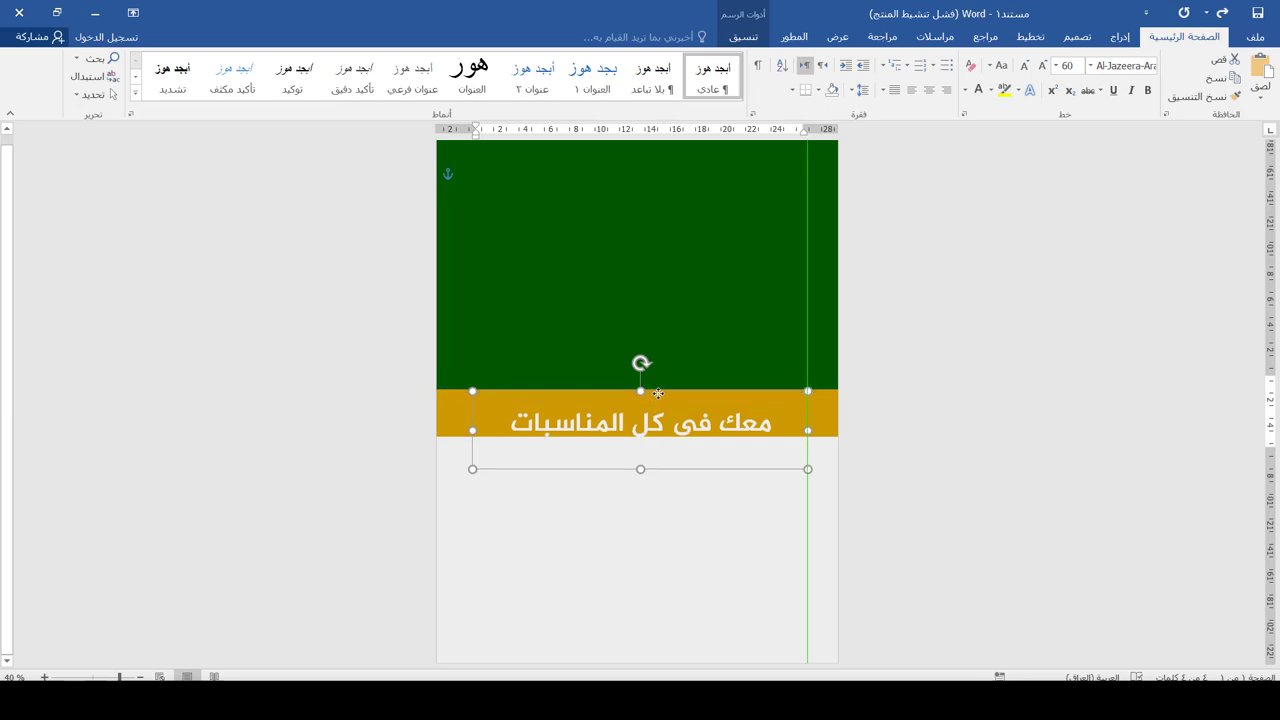
Step: Insert the gold logo picture and set its text wrapping to In Front of Text
click(1120, 36)
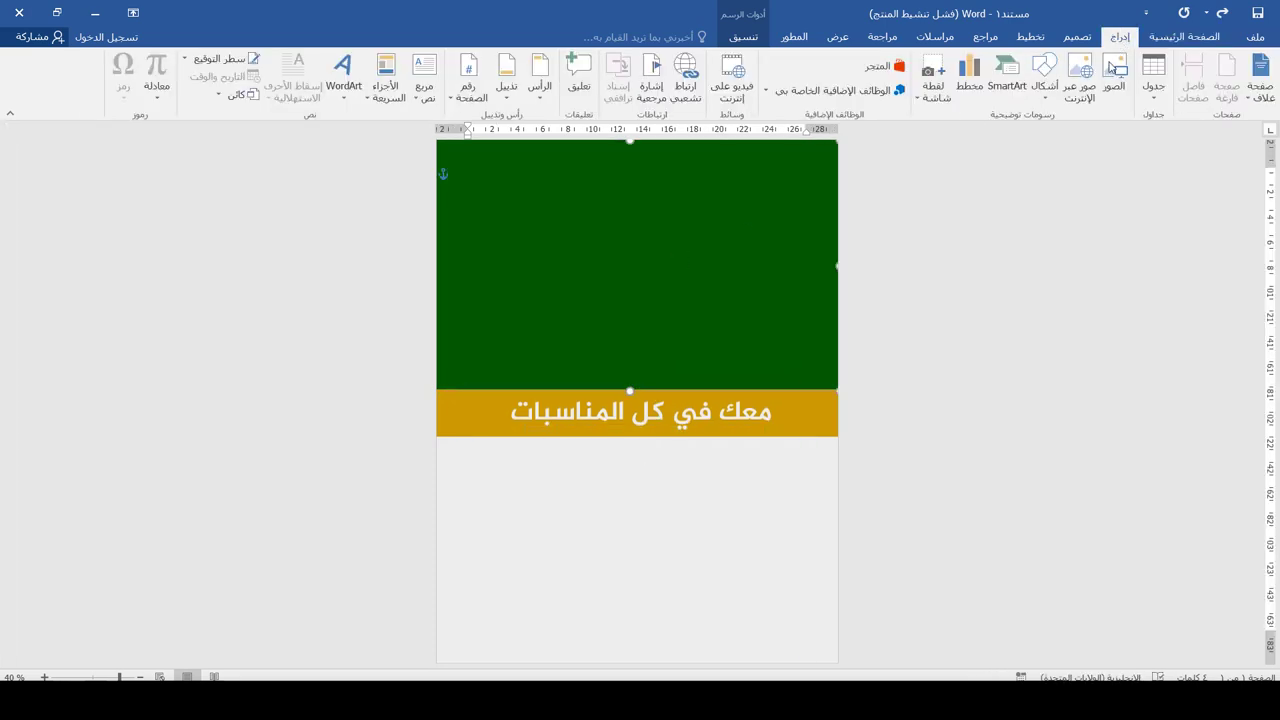
click(1118, 80)
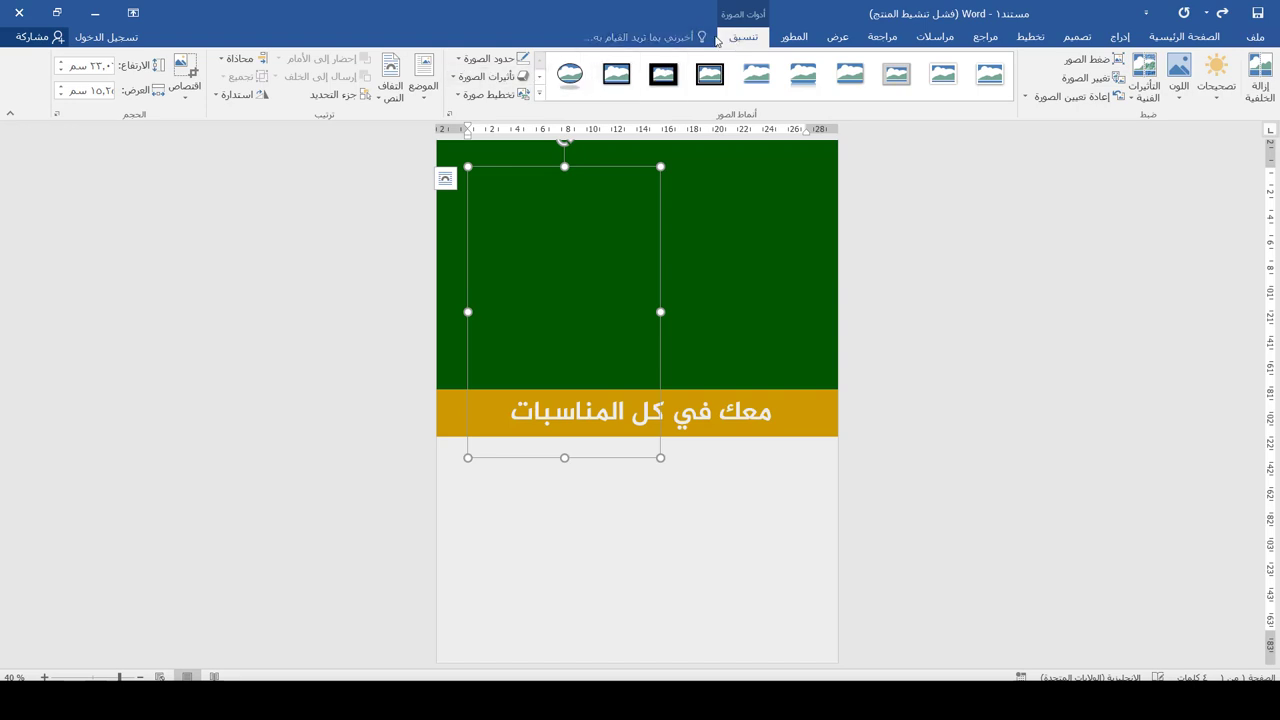
click(391, 80)
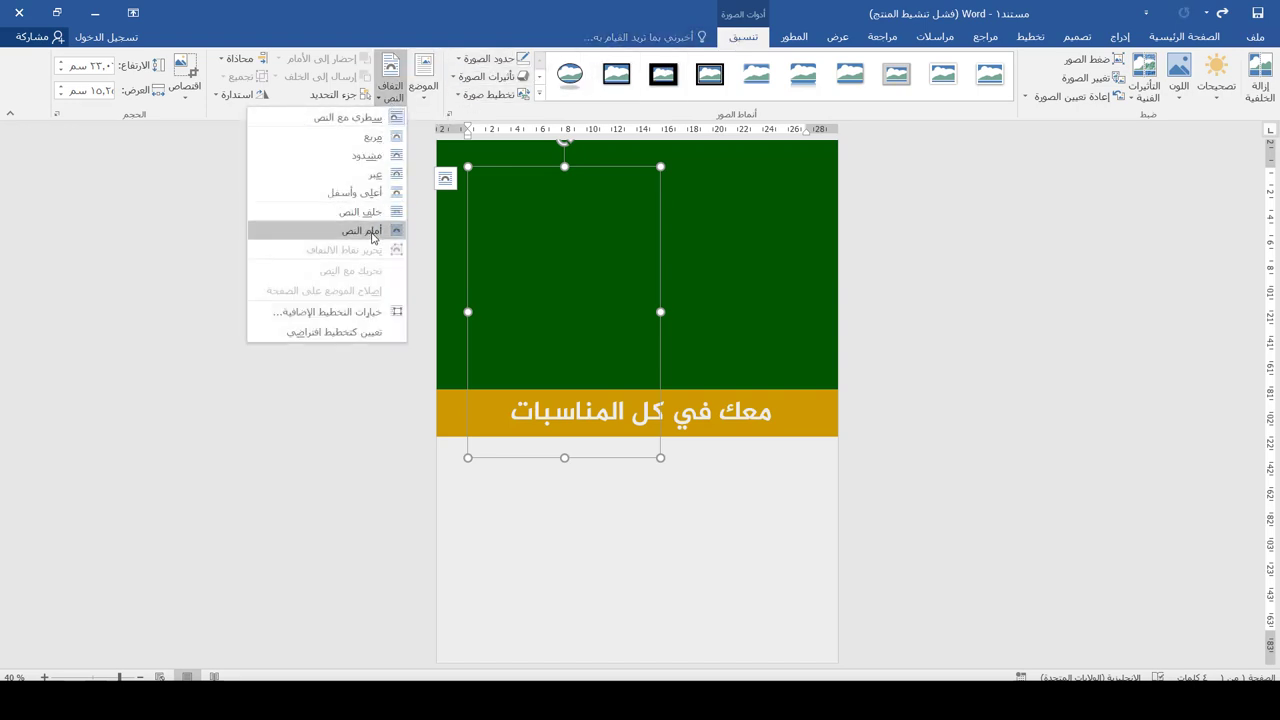
click(372, 236)
Step: Enlarge the logo picture to about 28.4 cm high and 18.8 cm wide and centre the logo on the green area
drag(630, 225, 697, 234)
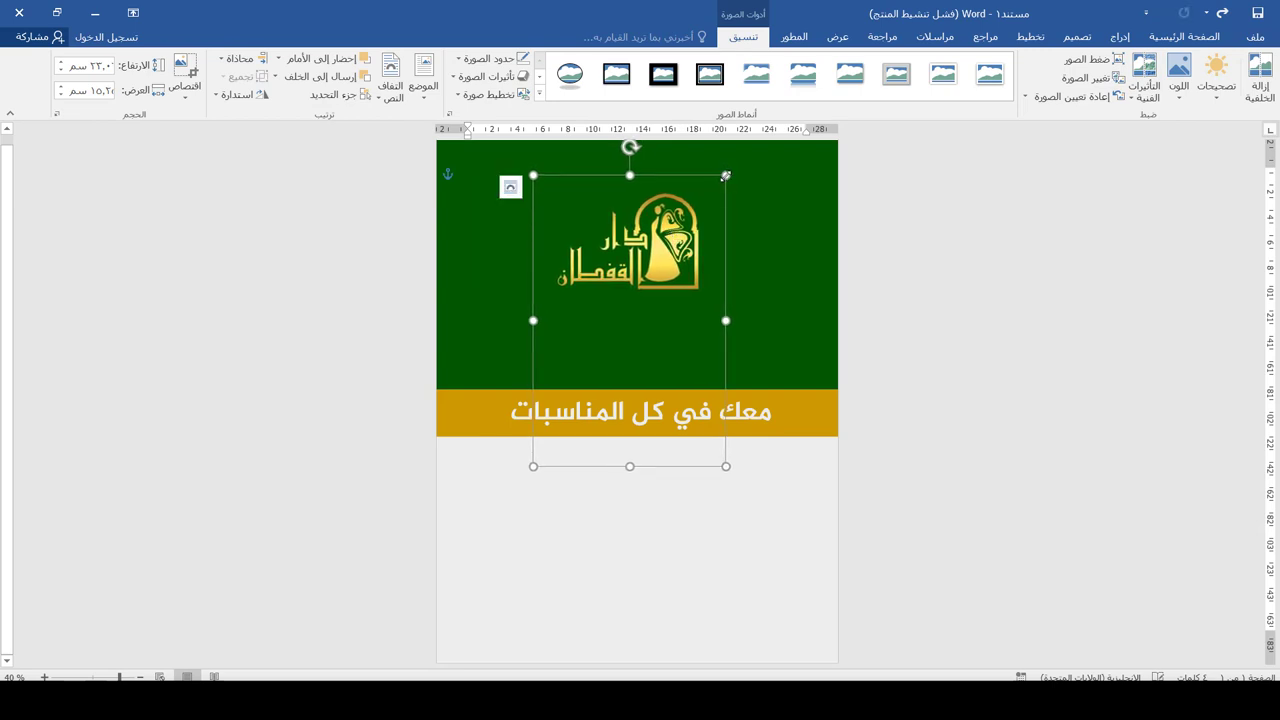
drag(726, 175, 771, 107)
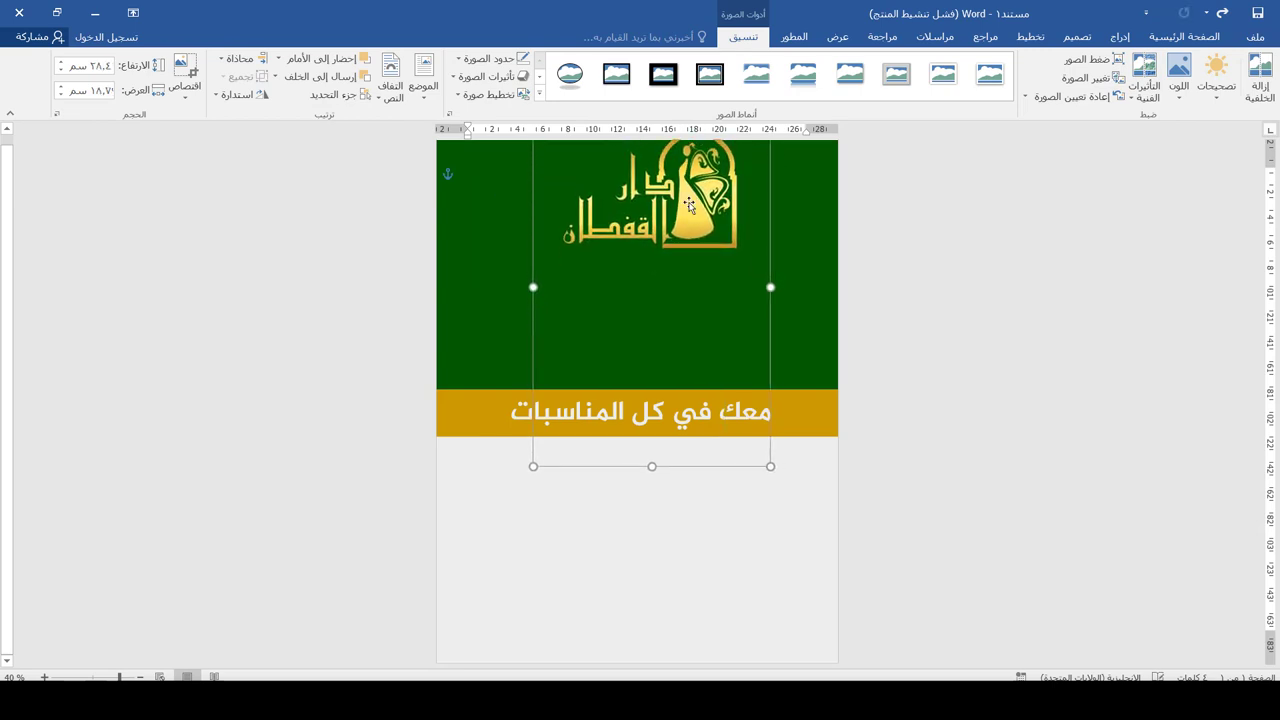
drag(689, 205, 684, 275)
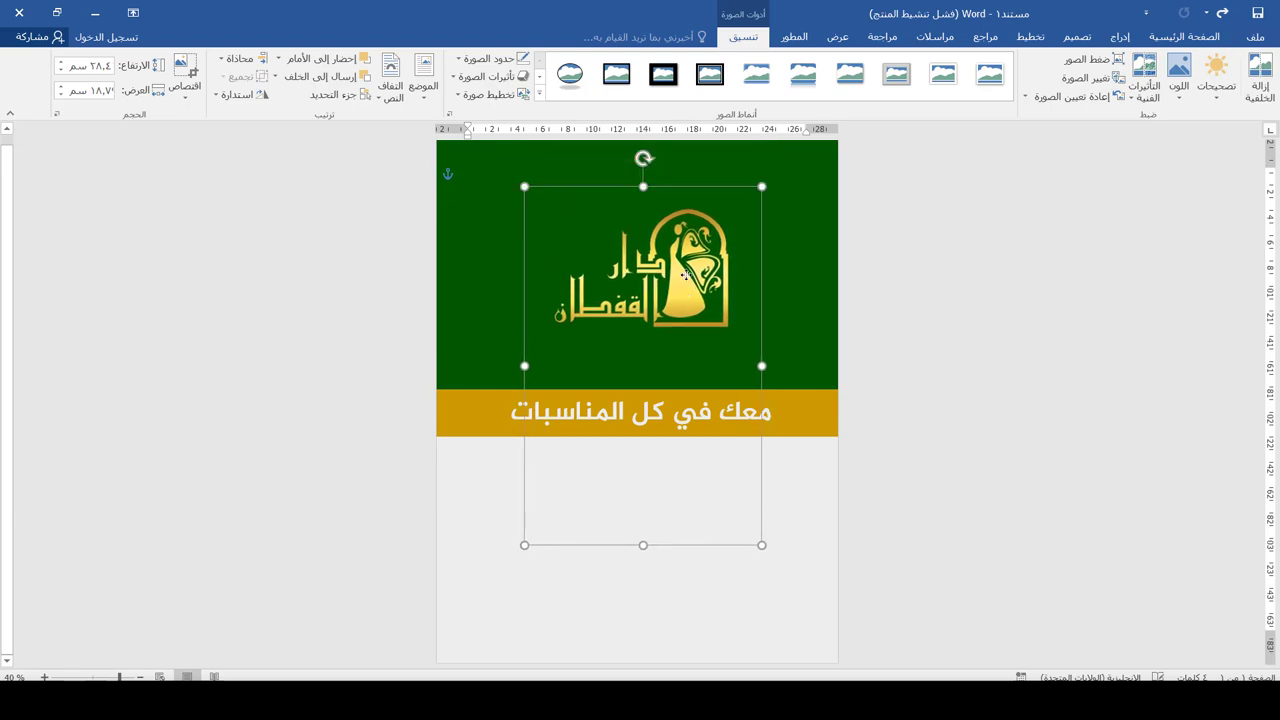
Step: Fill the light grey rectangle below the gold band with the gold geometric pattern picture from the computer
scroll(684, 355, down, 1)
click(618, 555)
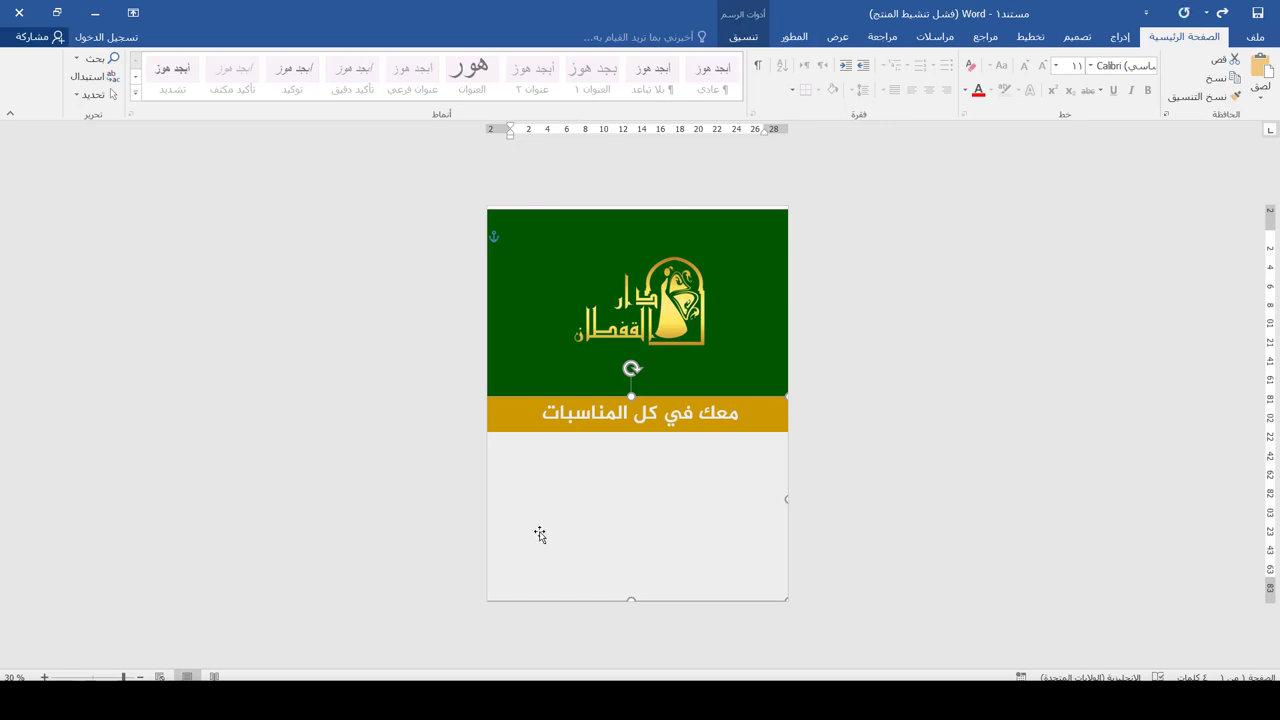
click(745, 40)
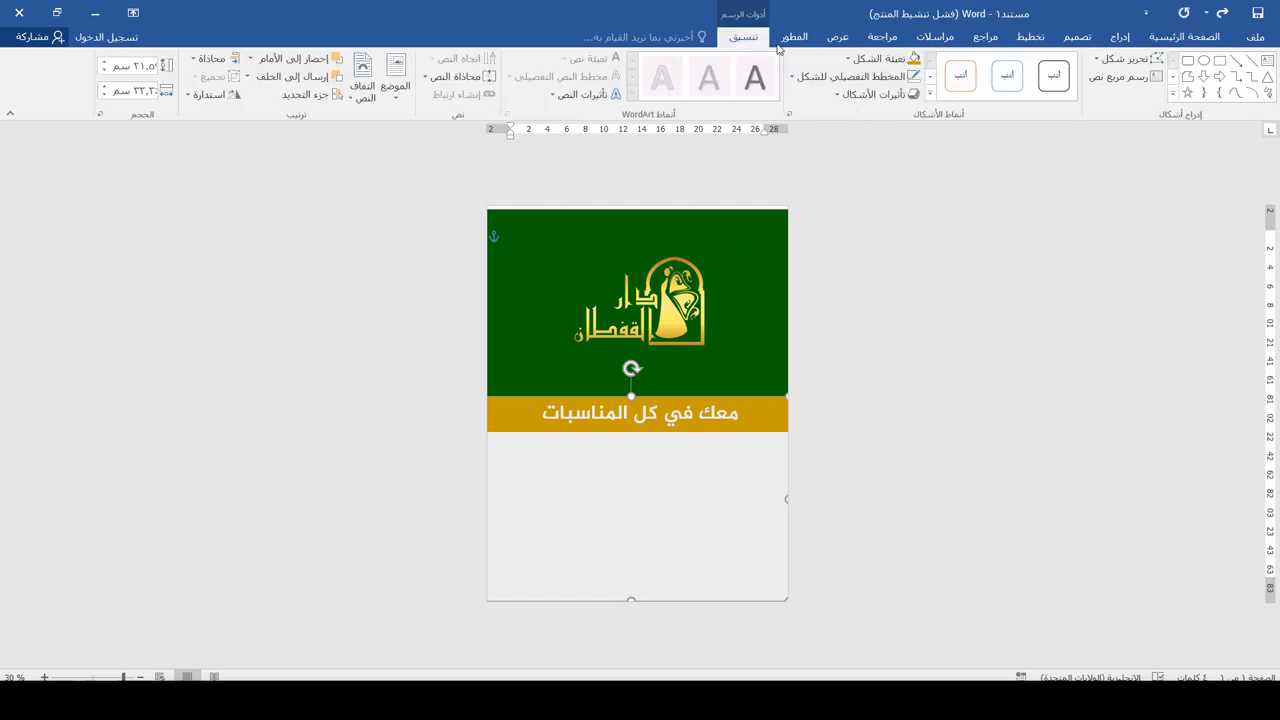
click(875, 60)
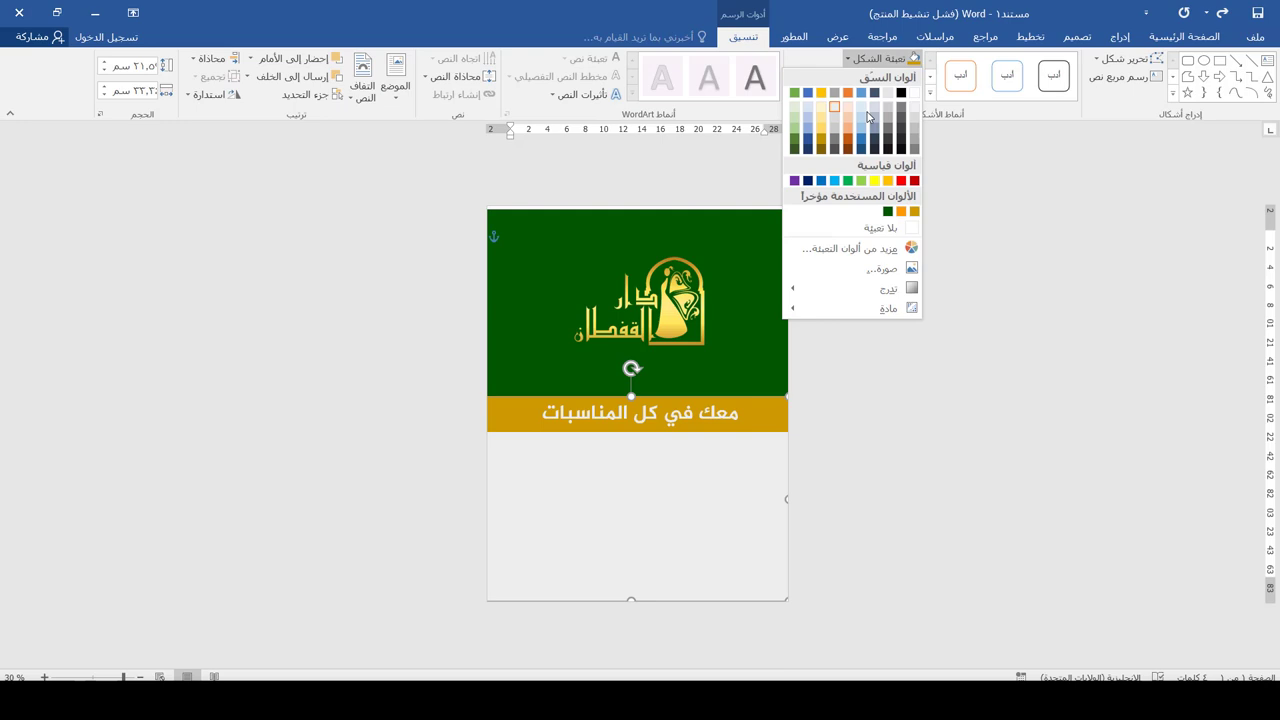
click(881, 270)
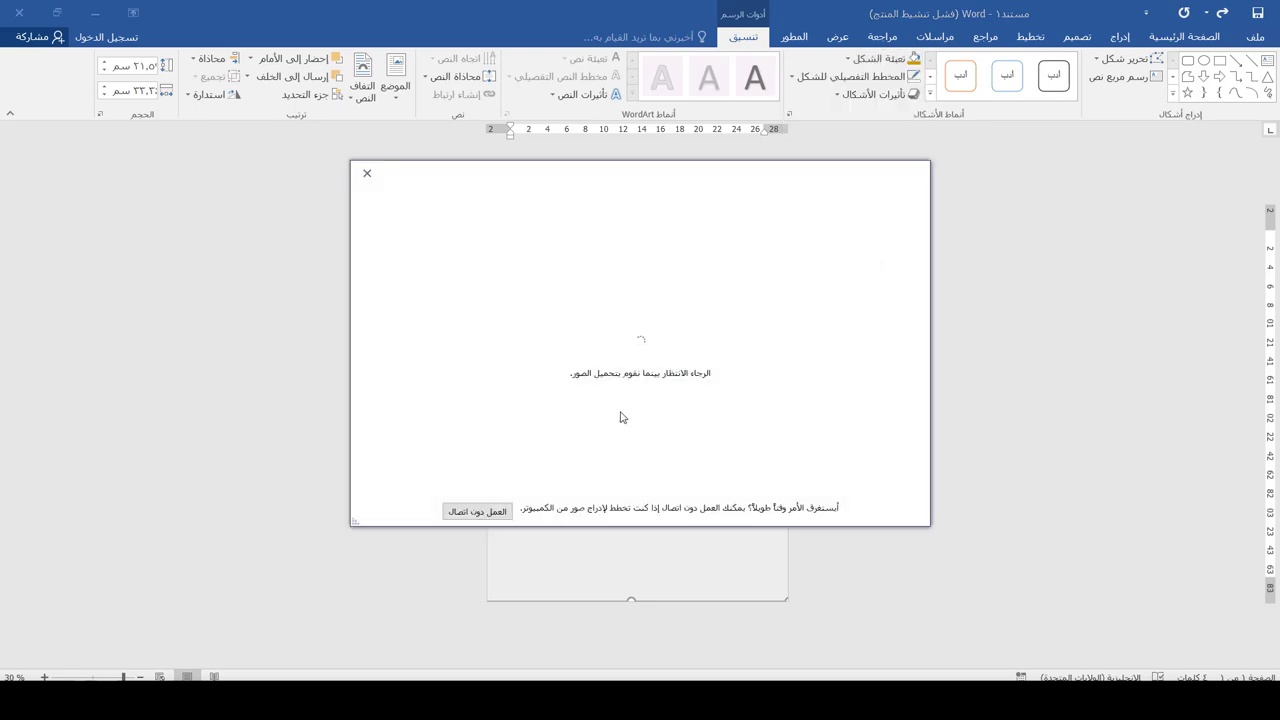
click(468, 512)
double_click(548, 125)
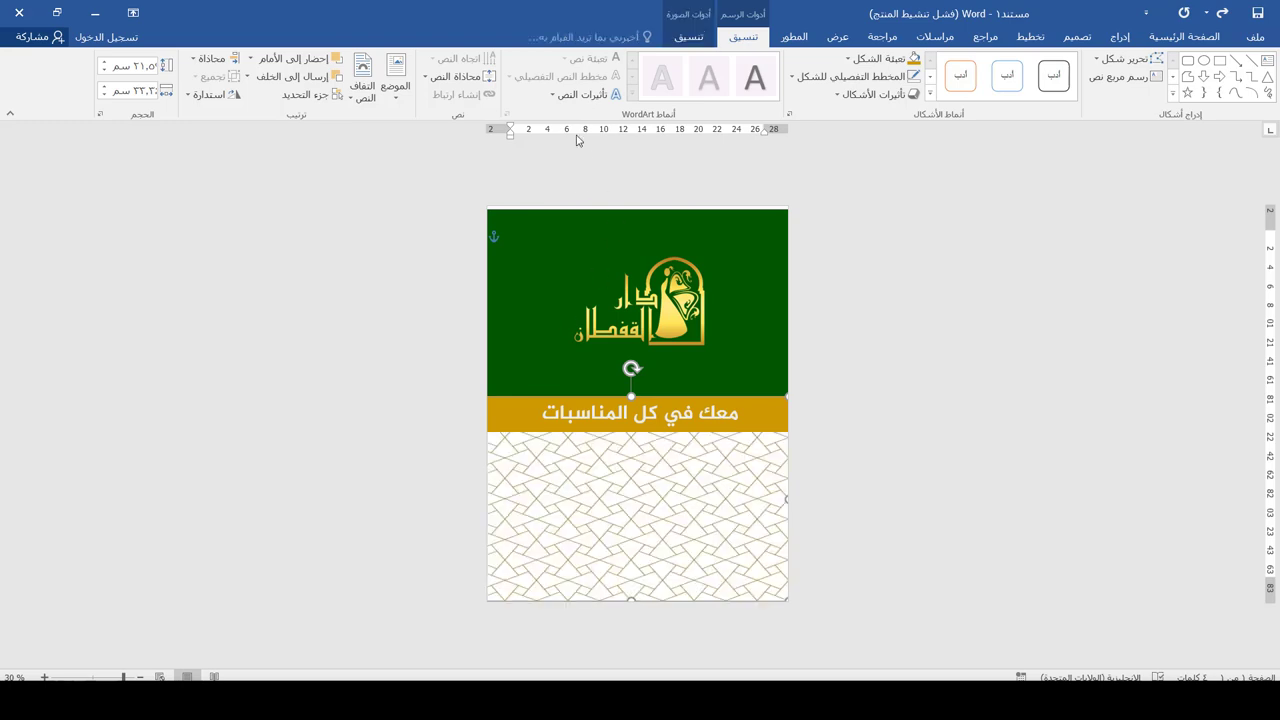
Step: Fit the pattern picture to its original proportions within the lower rectangle and enlarge it within the crop frame to cover the whole shape
click(692, 36)
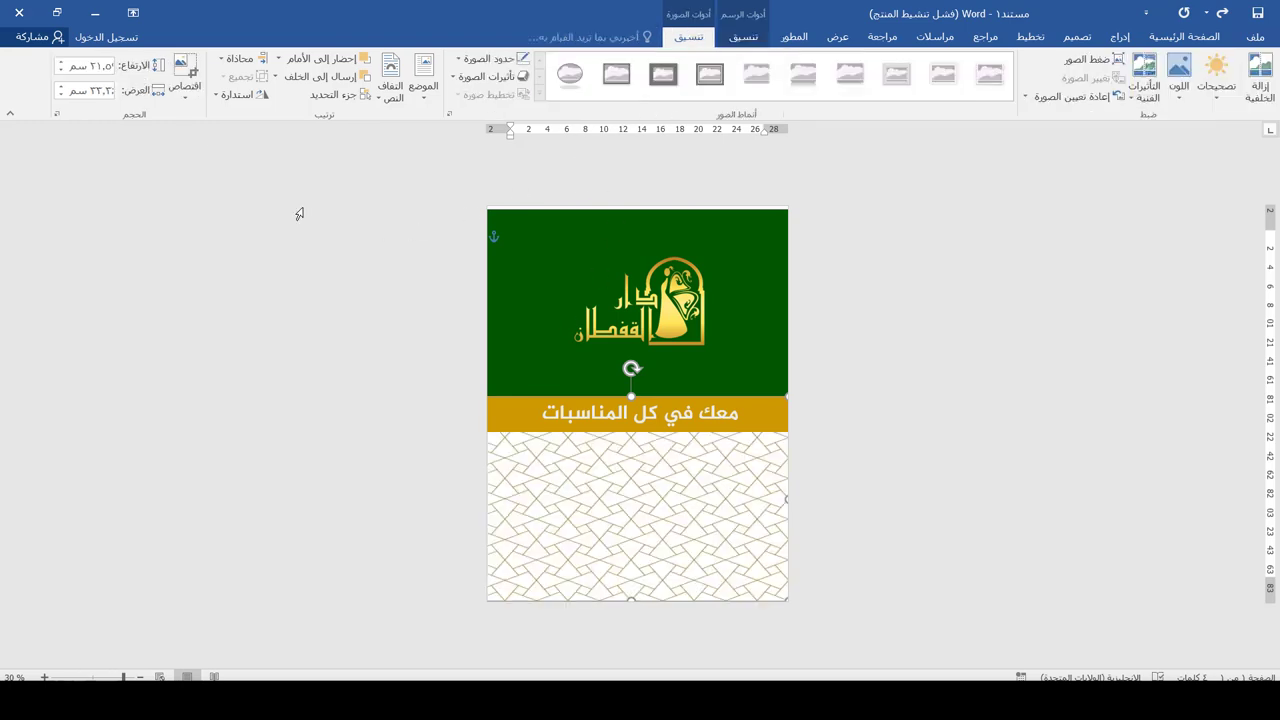
click(184, 95)
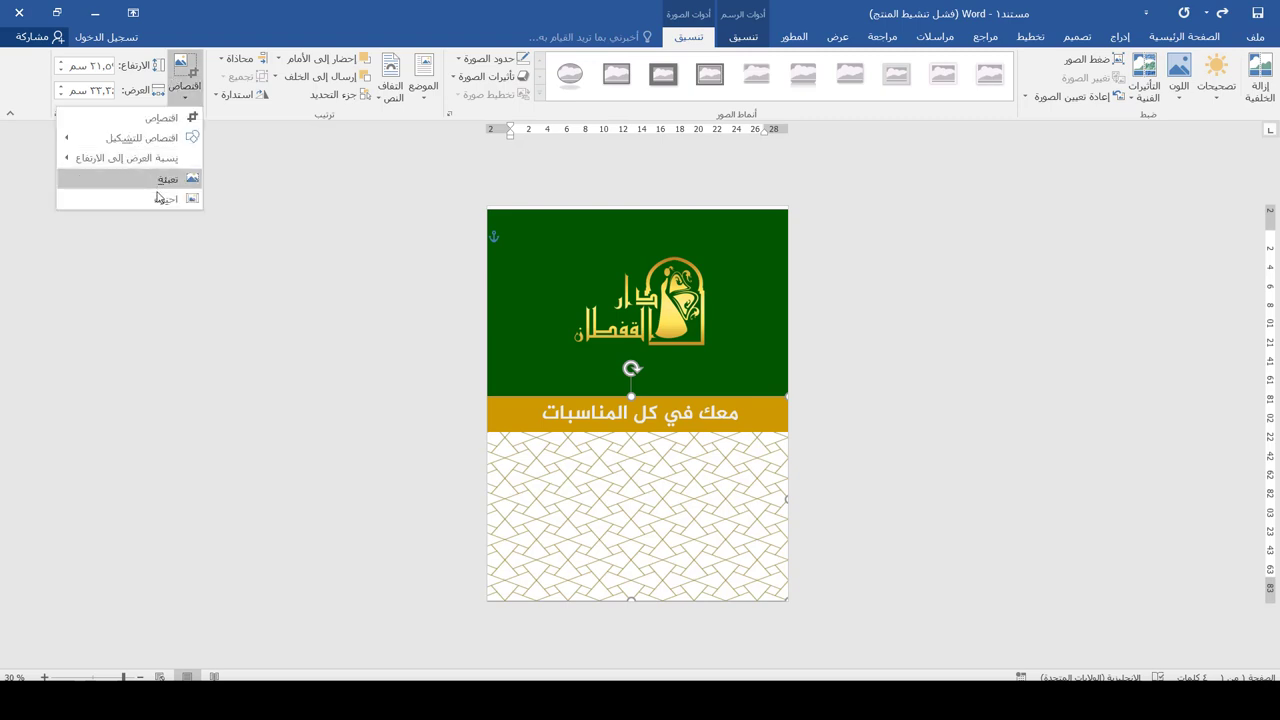
click(163, 200)
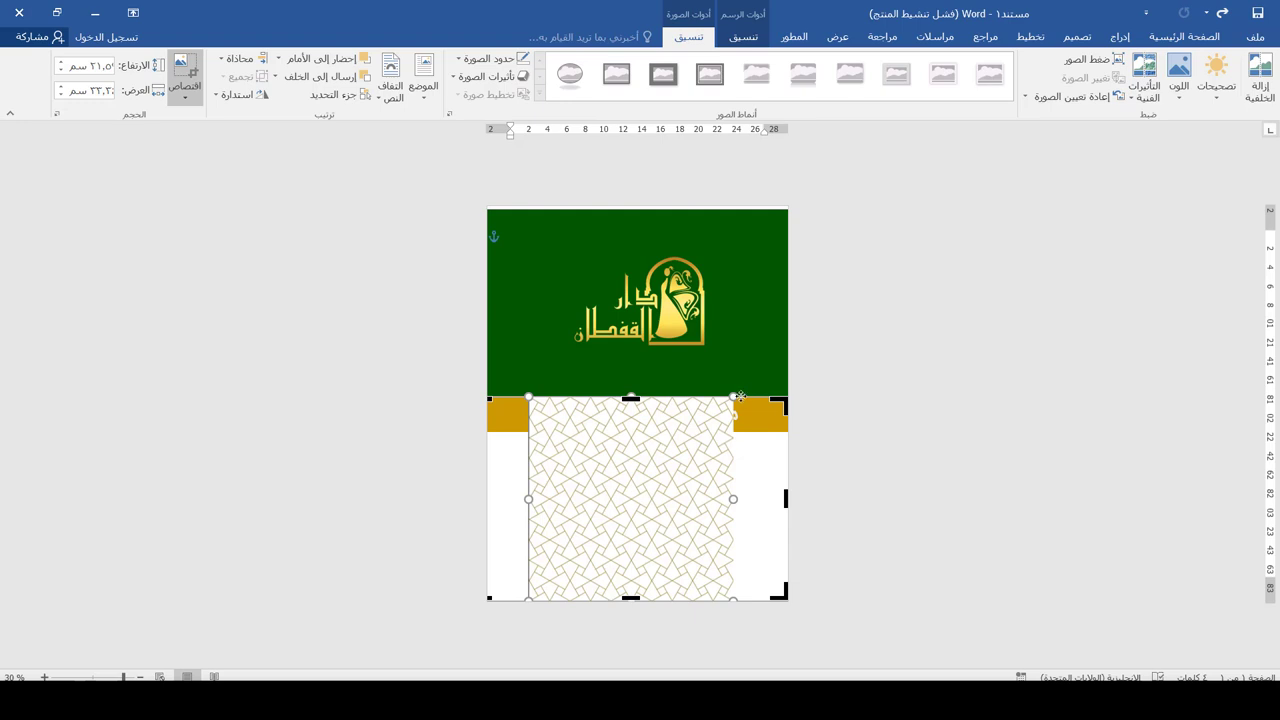
drag(733, 398, 795, 382)
drag(657, 511, 657, 511)
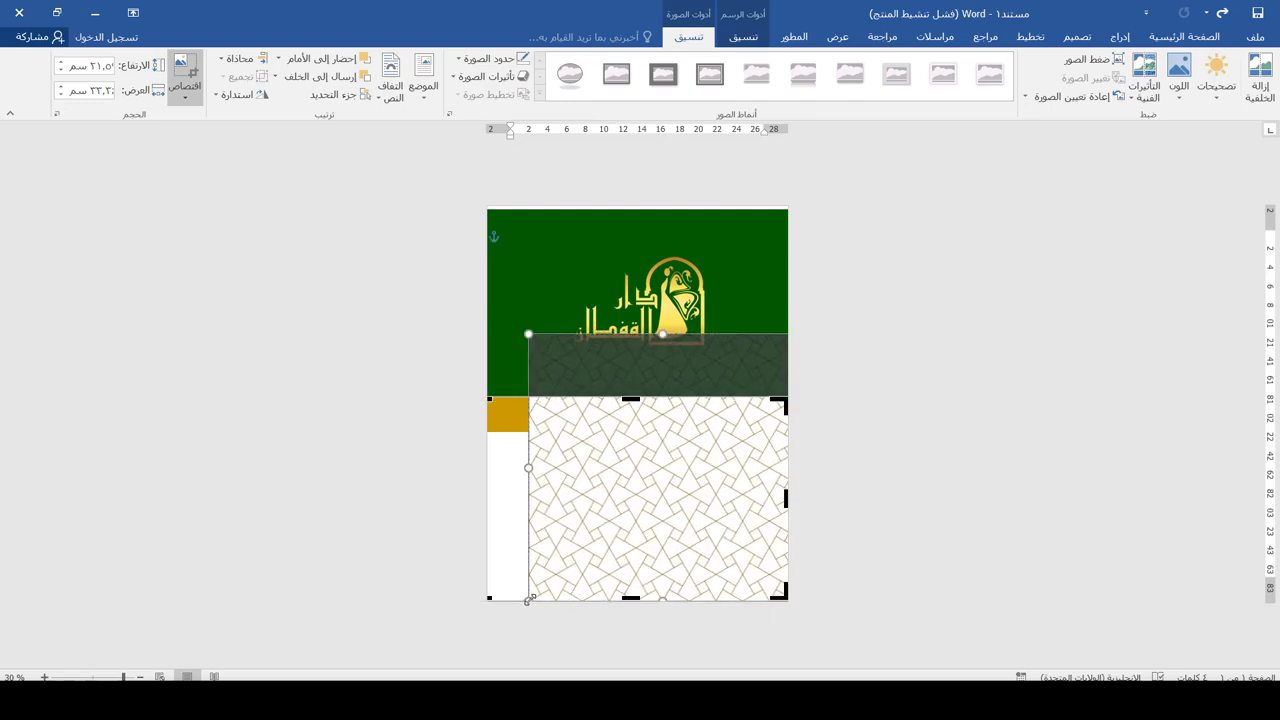
drag(518, 606, 495, 636)
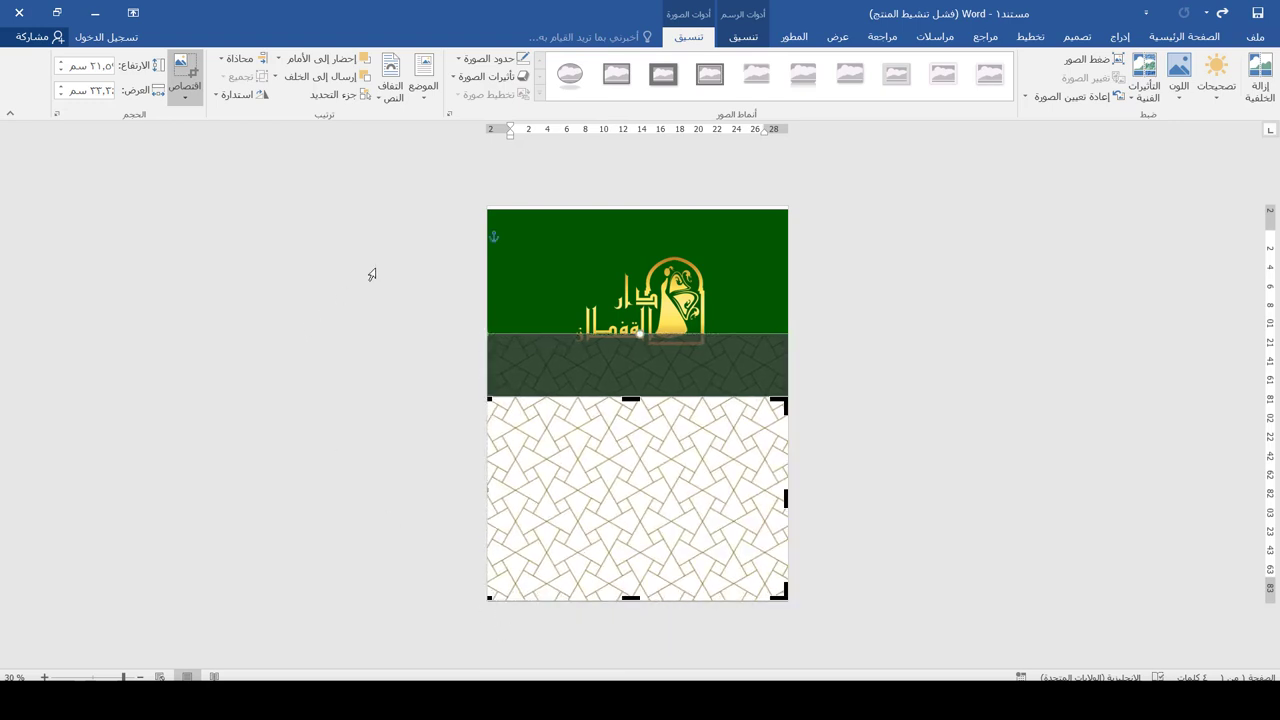
click(273, 222)
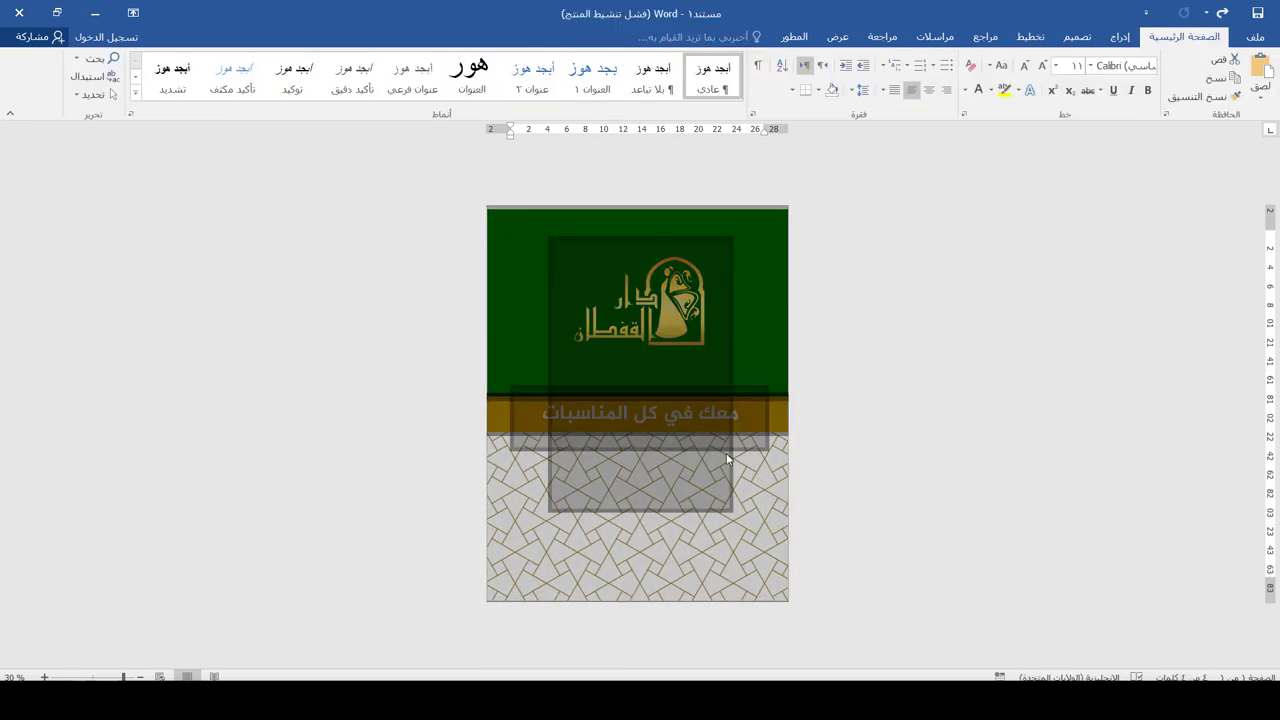
click(753, 527)
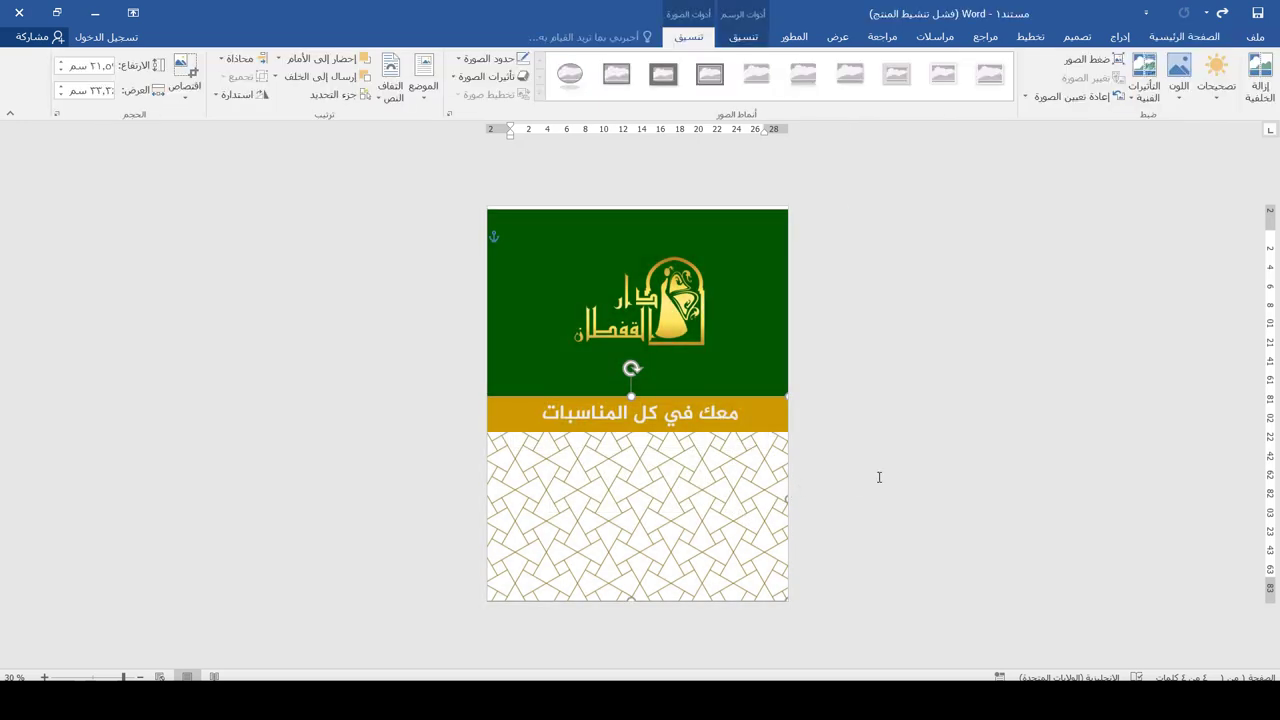
click(978, 418)
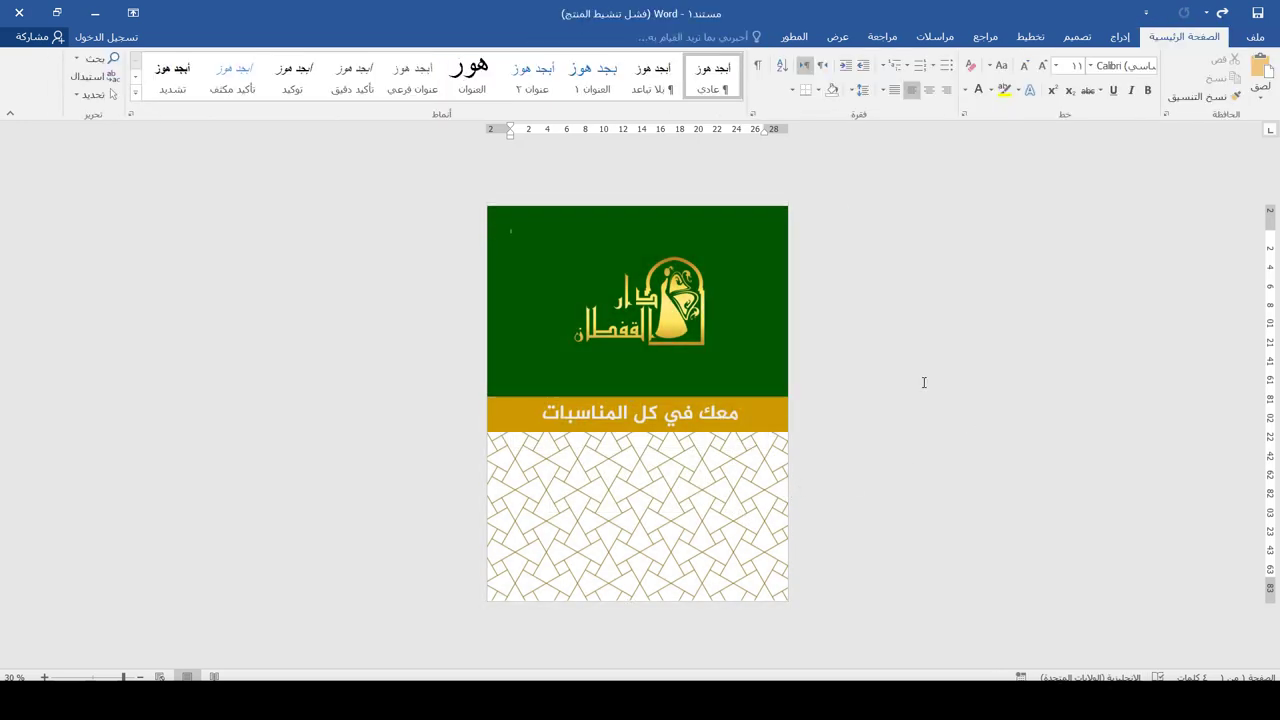